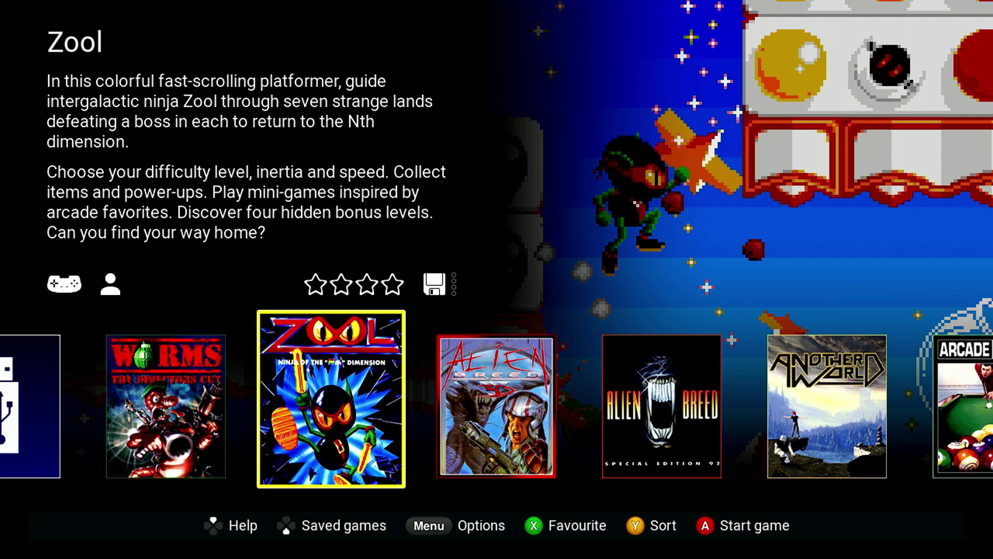
# Move the carousel to USB Media Access and open its Media select browser.
pyautogui.press('Left')
pyautogui.press('Left')
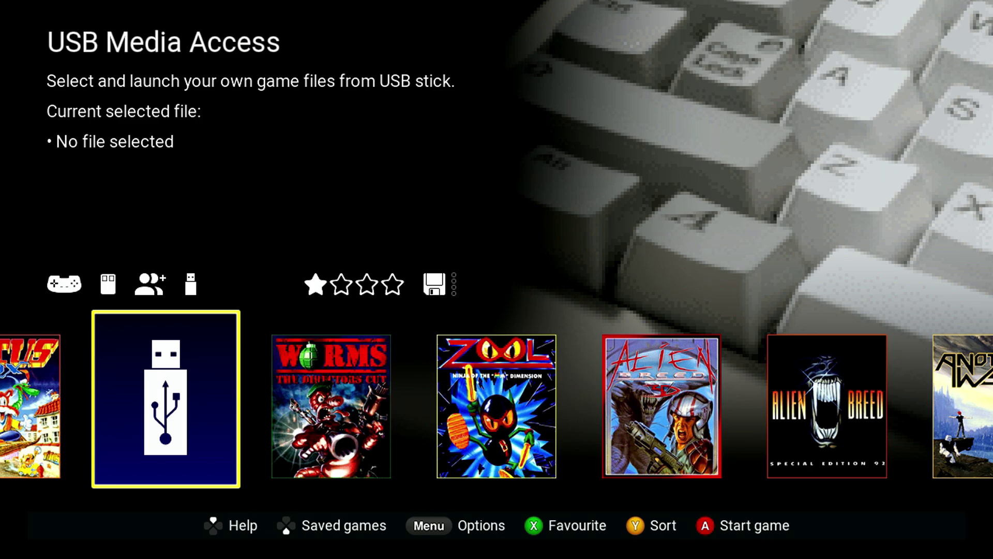
pyautogui.press('Return')
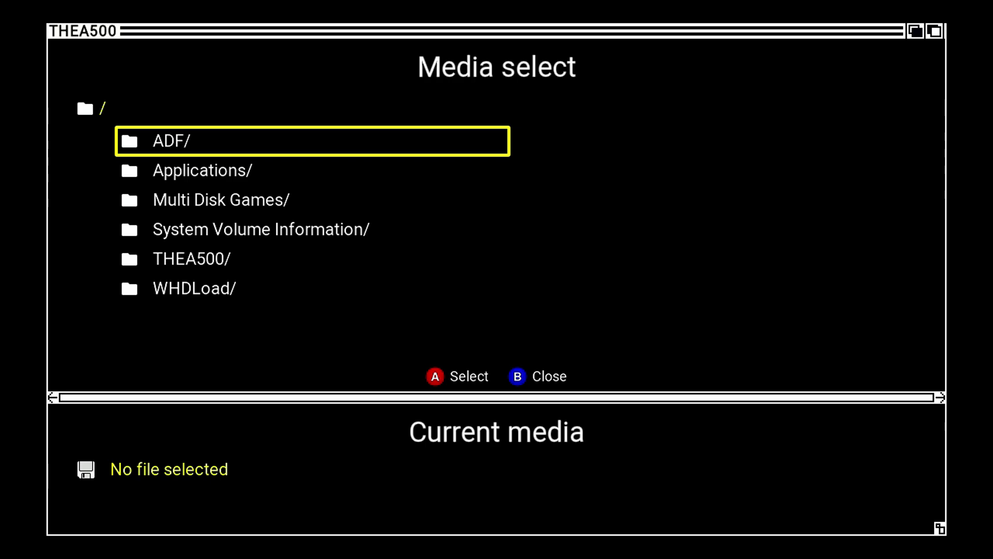
# Highlight Multi Disk Games/ in Media select and enter the folder.
pyautogui.press('Down')
pyautogui.press('Down')
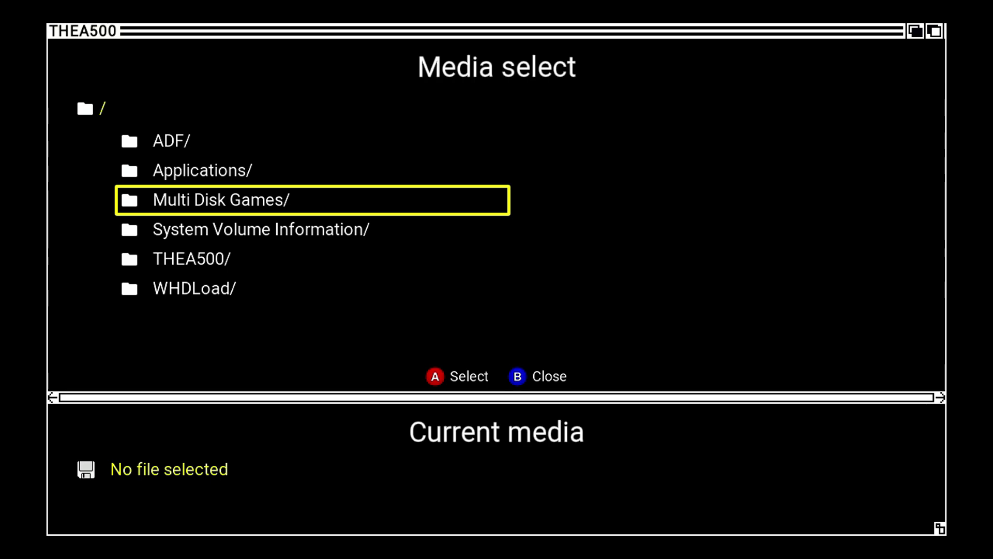
pyautogui.press('Down')
pyautogui.press('Up')
pyautogui.press('Up')
pyautogui.press('Up')
pyautogui.press('Down')
pyautogui.press('Down')
pyautogui.press('Down')
pyautogui.press('Down')
pyautogui.press('Down')
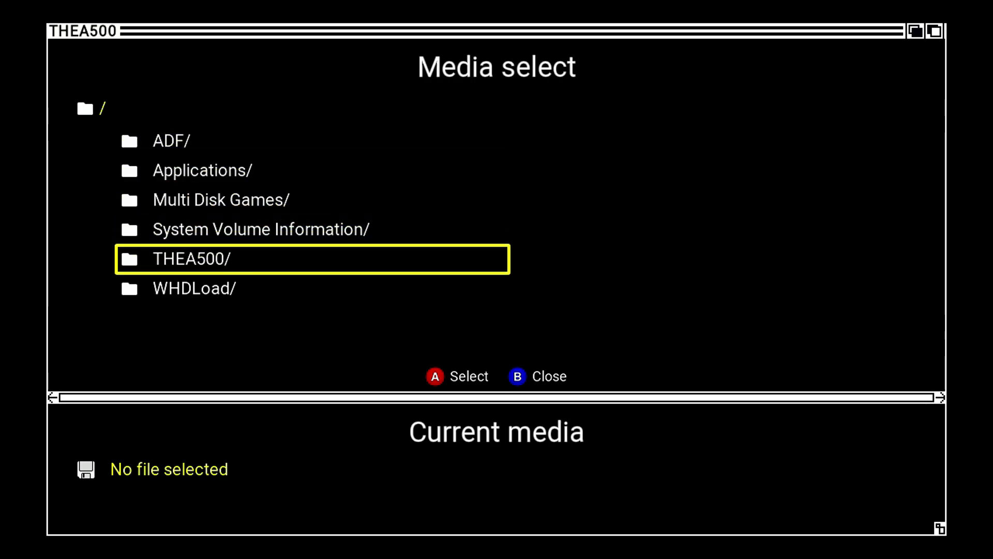
pyautogui.press('Up')
pyautogui.press('Up')
pyautogui.press('Up')
pyautogui.press('Up')
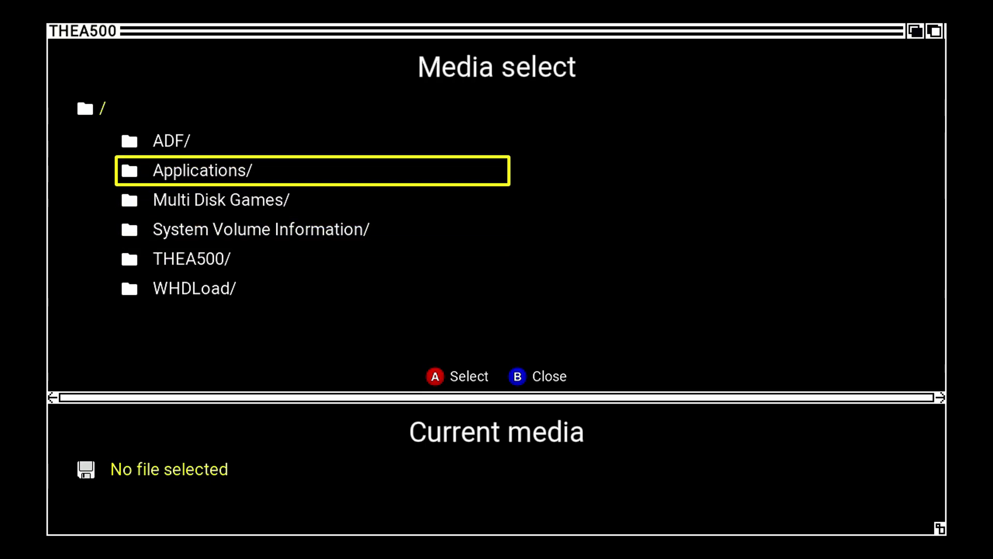
pyautogui.press('Down')
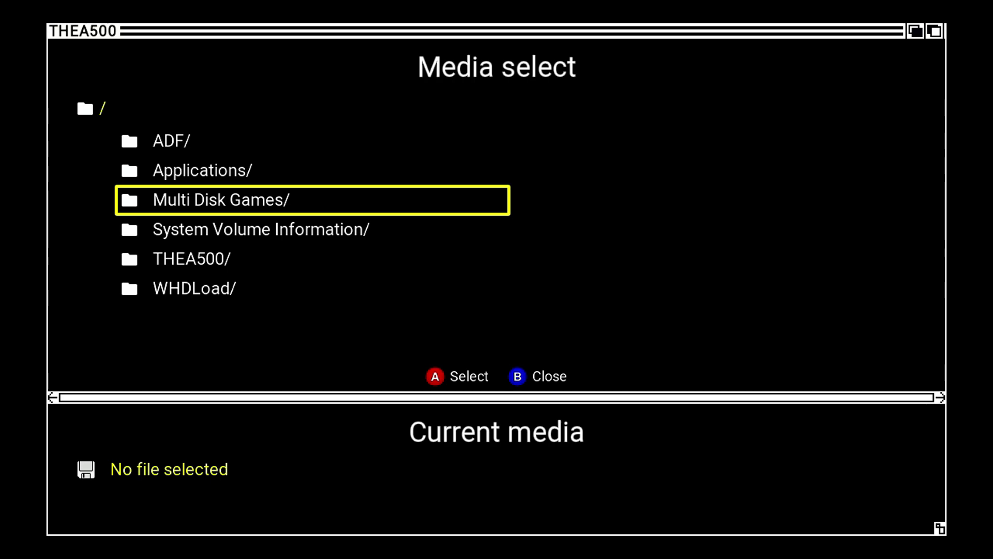
pyautogui.press('Return')
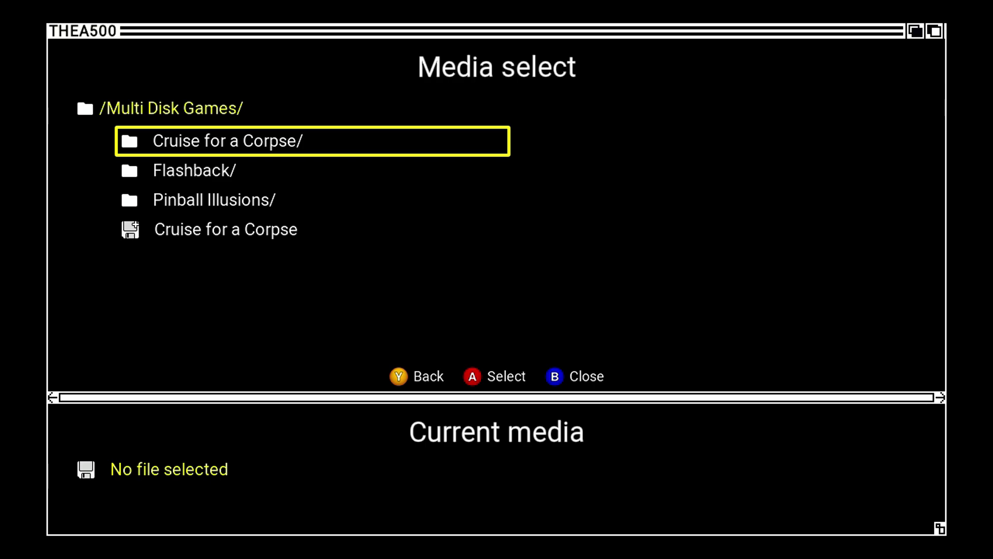
# Highlight Flashback/ inside Multi Disk Games and enter it to list Flashback_1–4.
pyautogui.press('Down')
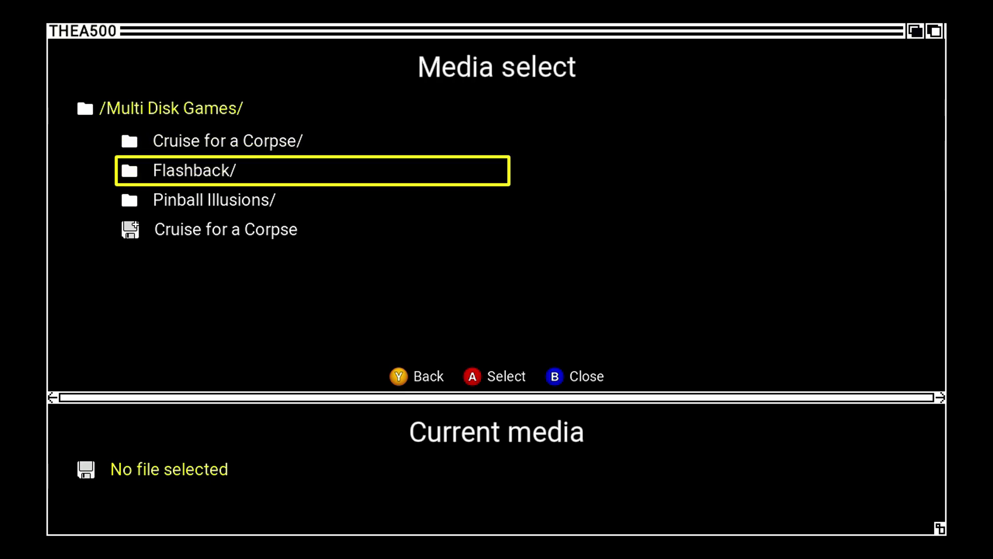
pyautogui.press('Down')
pyautogui.press('Down')
pyautogui.press('Up')
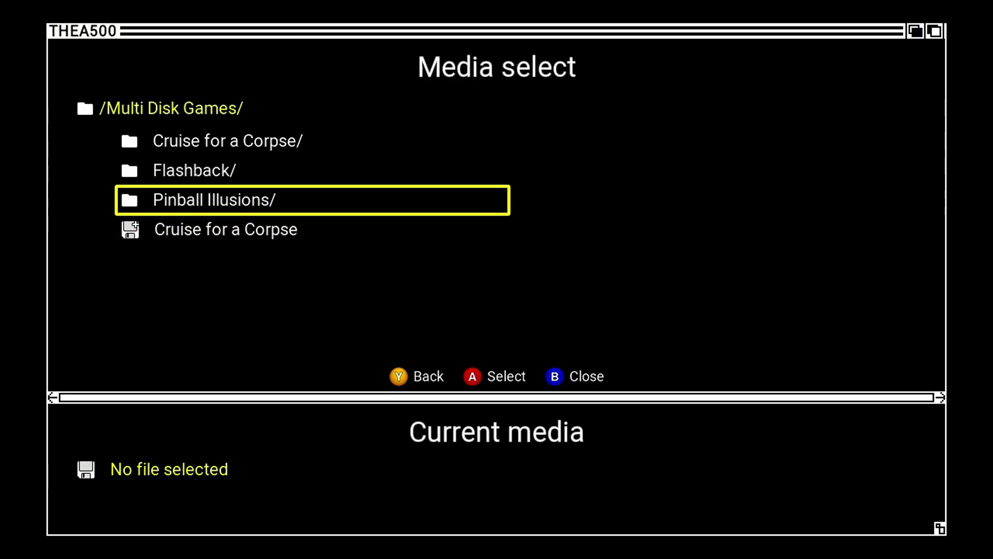
pyautogui.press('Up')
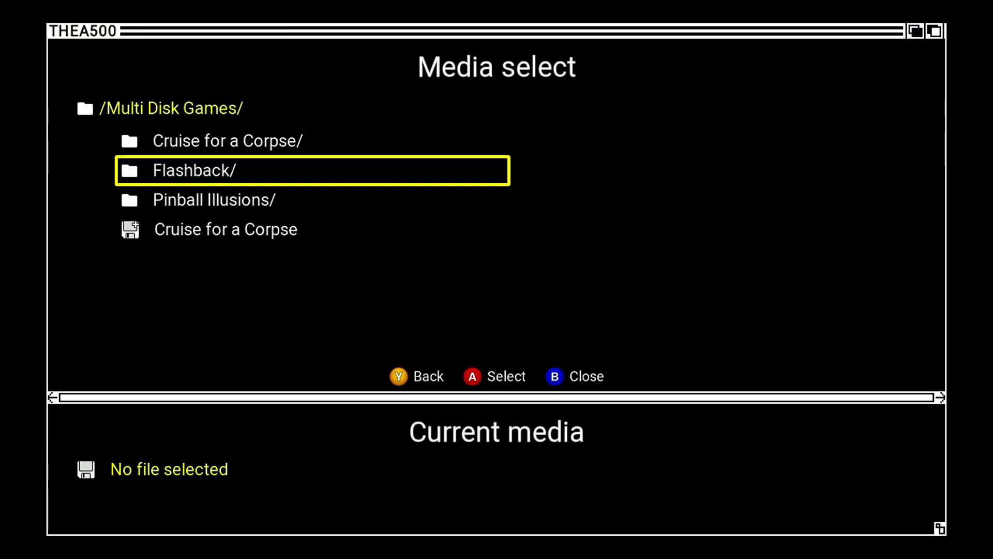
pyautogui.press('Return')
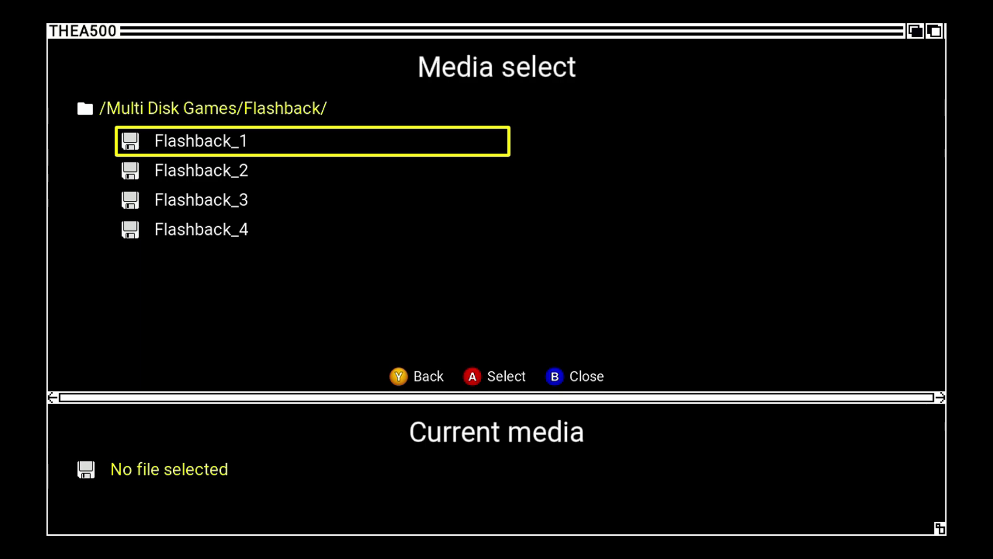
# Set Flashback_1 as the current media disk.
pyautogui.press('Return')
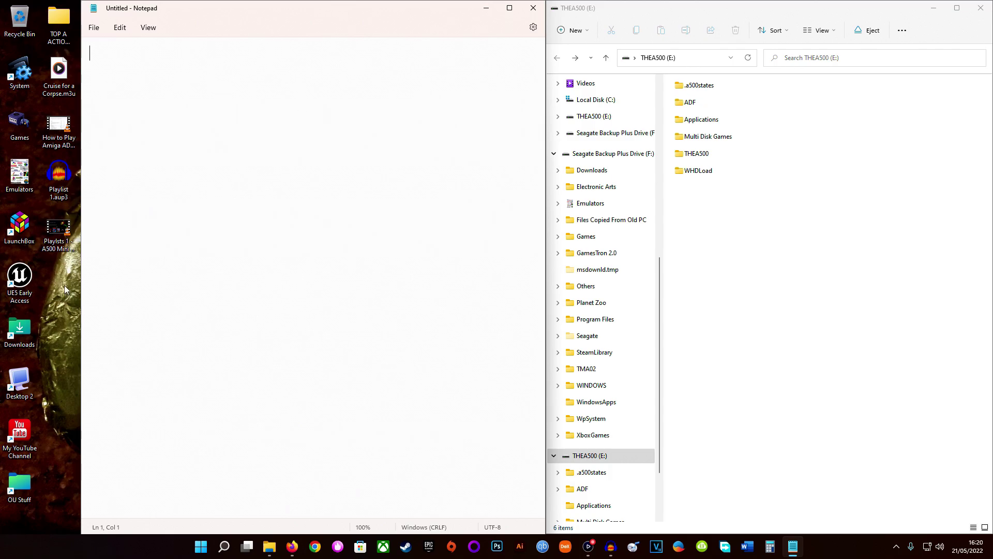
# In File Explorer, open the USB stick's Multi Disk Games\Flashback folder.
pyautogui.click(76, 89)
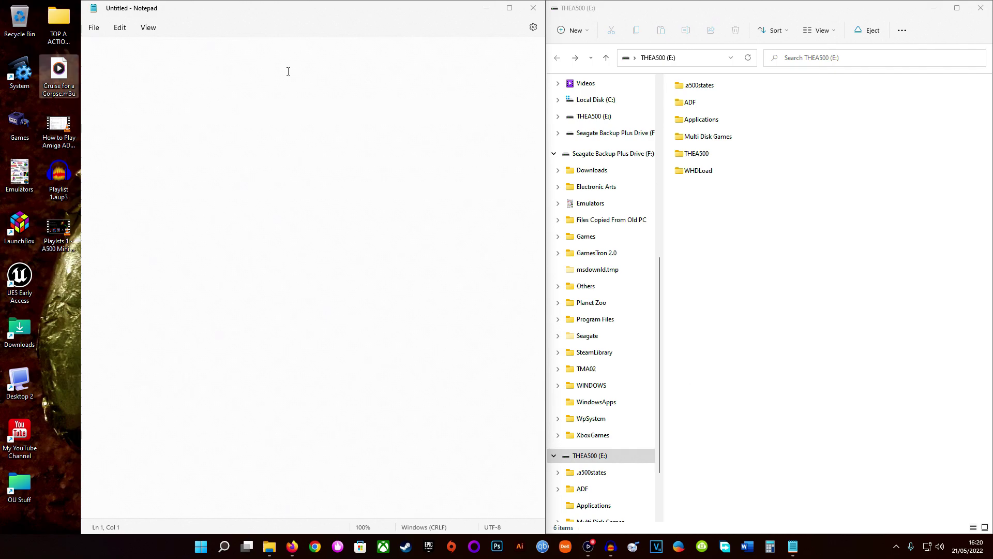
pyautogui.click(708, 136)
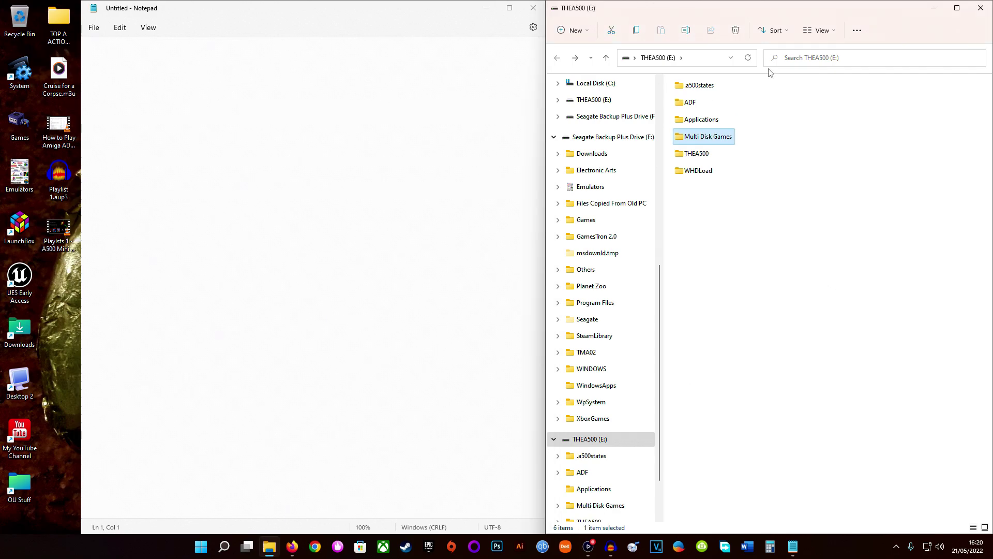
pyautogui.doubleClick(694, 137)
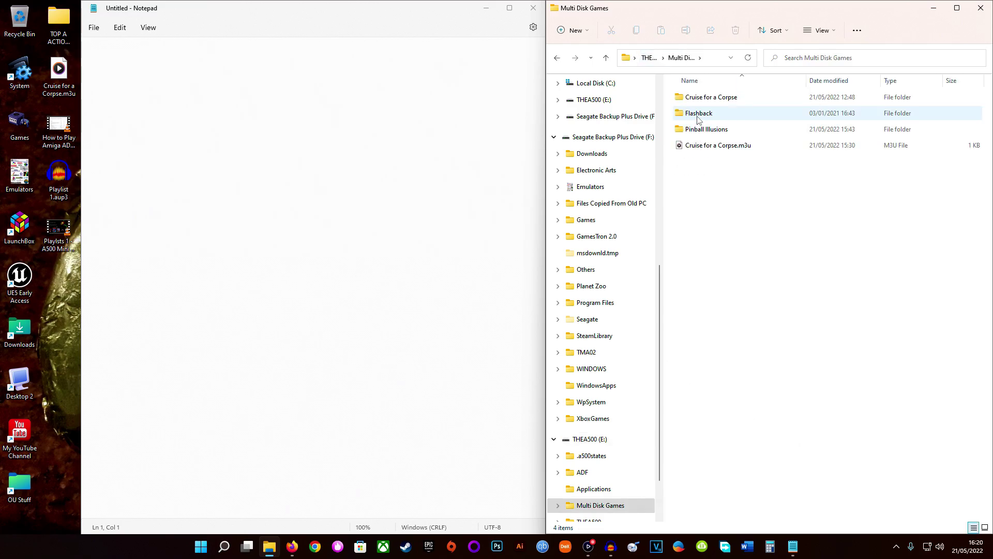
pyautogui.doubleClick(697, 115)
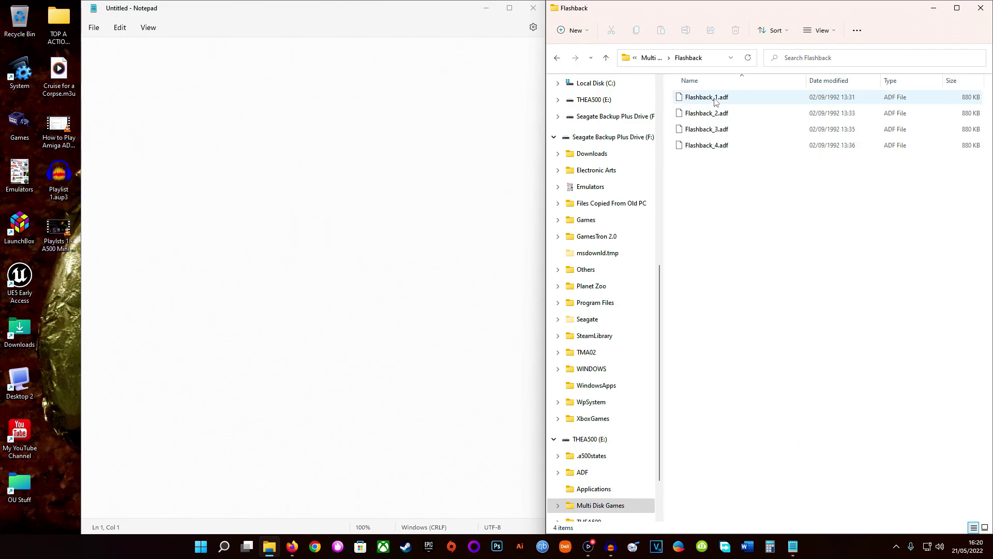
# Copy the full file name Flashback_1.adf and paste it into Notepad.
pyautogui.moveTo(715, 102)
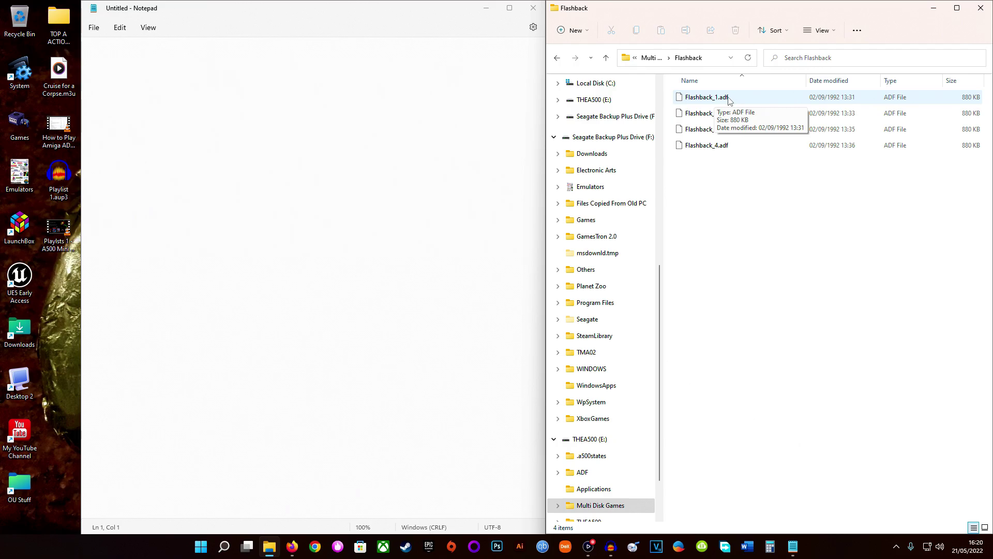
pyautogui.click(712, 98)
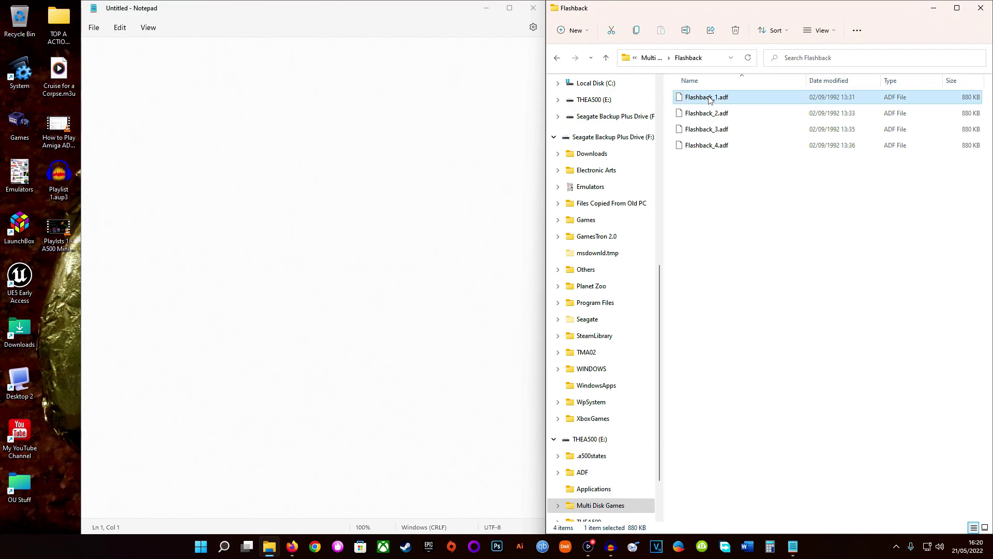
pyautogui.click(711, 99)
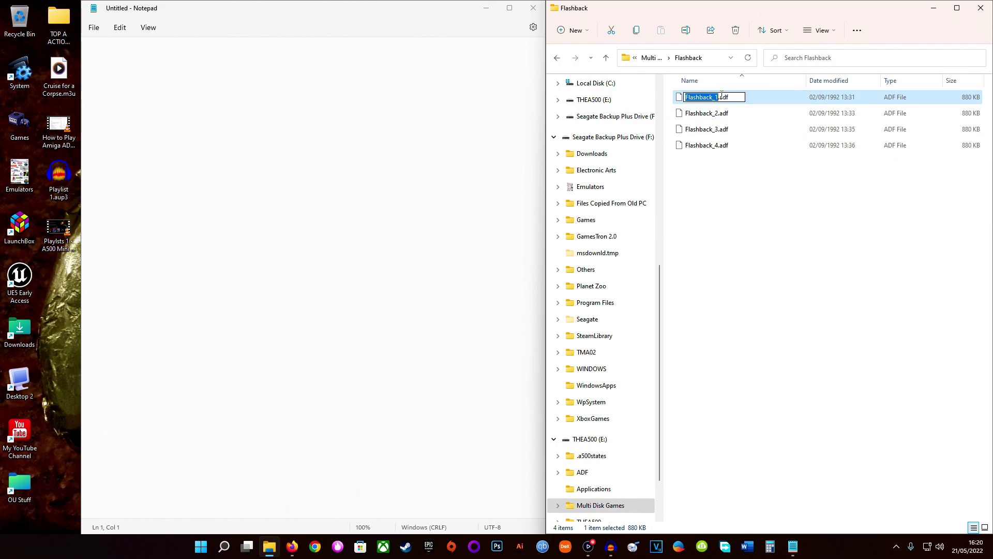
pyautogui.moveTo(741, 98); pyautogui.dragTo(684, 100)
pyautogui.rightClick(701, 99)
pyautogui.click(724, 134)
pyautogui.rightClick(257, 107)
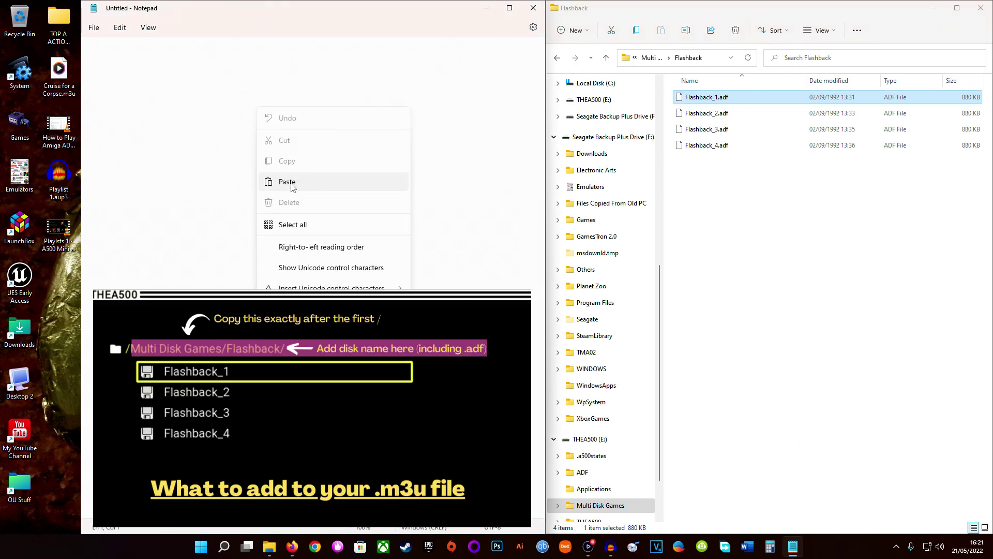
pyautogui.click(287, 182)
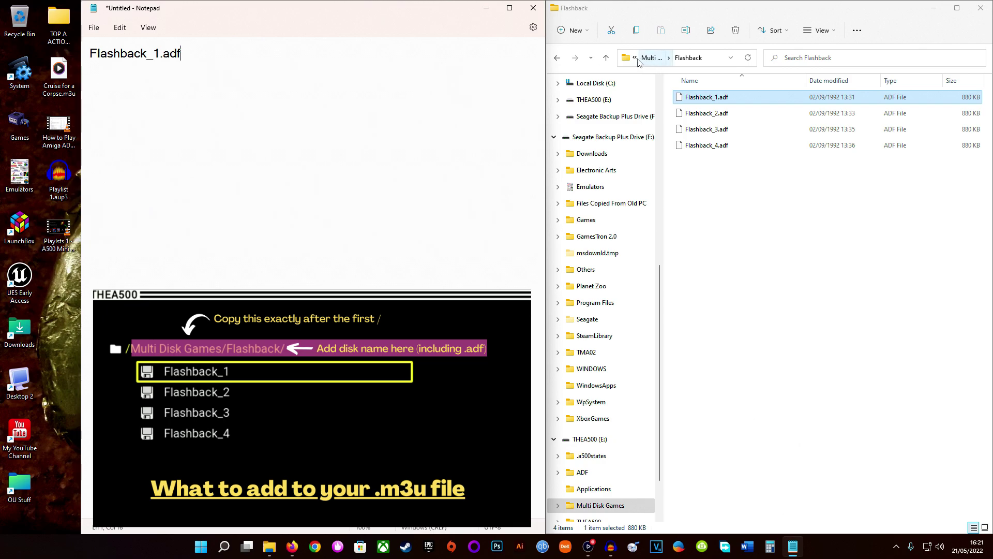
# Copy the folder name and insert 'Multi Disk Games/' at the start of the line.
pyautogui.click(558, 58)
pyautogui.click(558, 59)
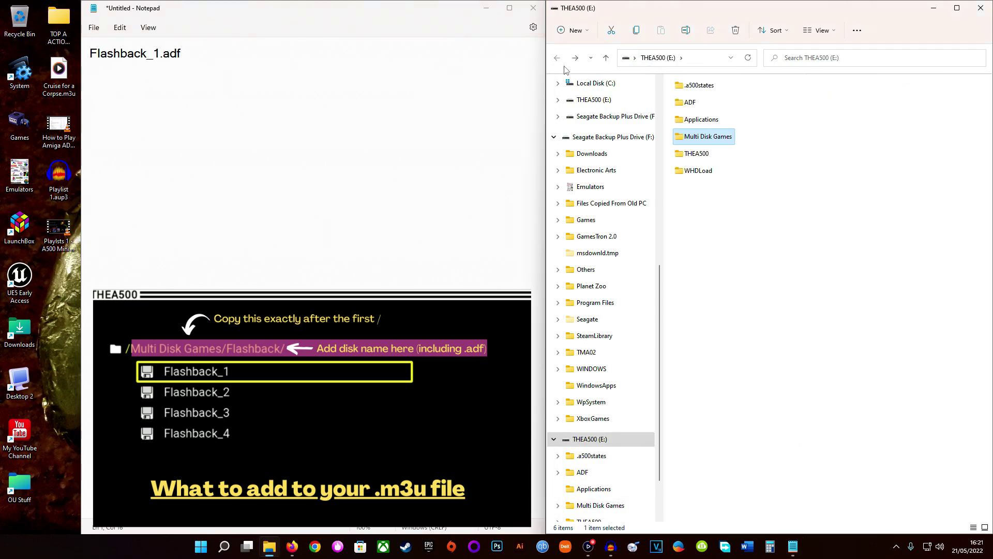
pyautogui.click(716, 138)
pyautogui.moveTo(735, 140); pyautogui.dragTo(643, 143)
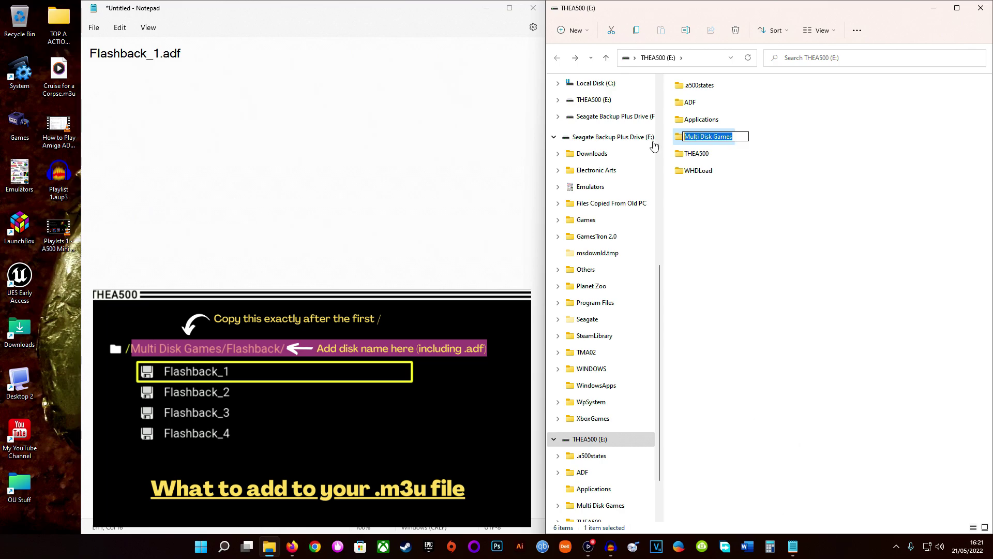
pyautogui.rightClick(727, 135)
pyautogui.click(750, 169)
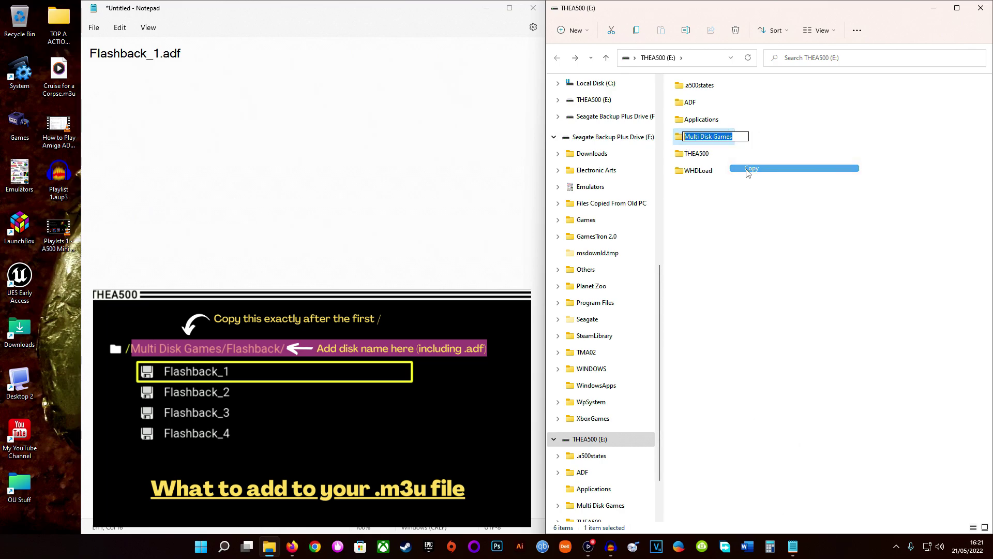
pyautogui.click(86, 60)
pyautogui.click(91, 54)
pyautogui.rightClick(92, 54)
pyautogui.click(133, 131)
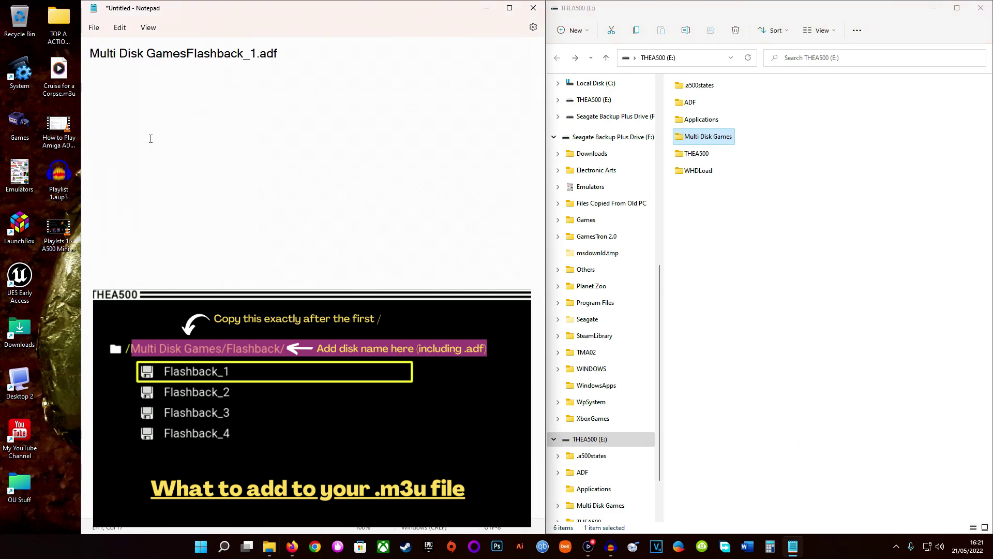
pyautogui.write('/')
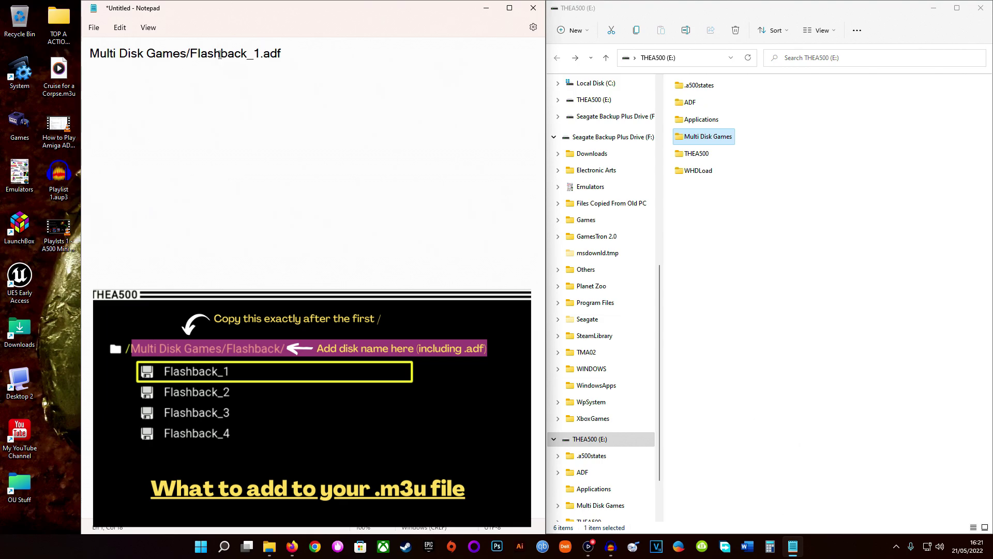
# Insert 'Flashback/' before Flashback_1.adf and reopen the Flashback folder in Explorer.
pyautogui.doubleClick(721, 137)
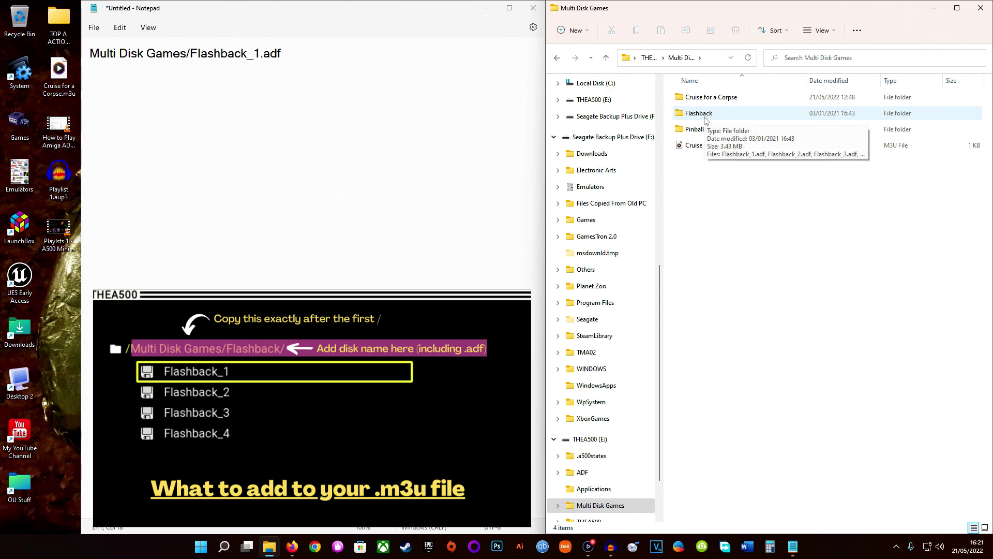
pyautogui.moveTo(191, 52); pyautogui.dragTo(247, 57)
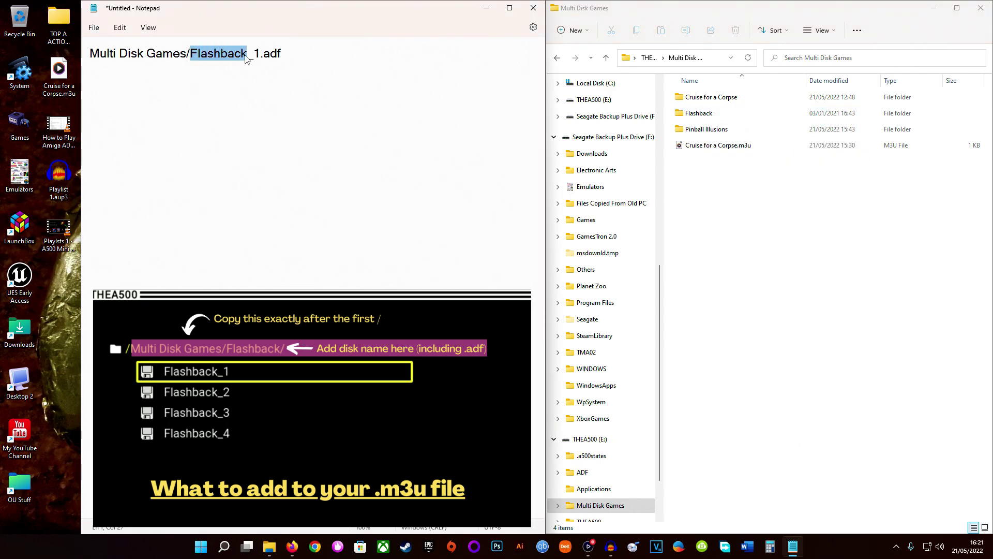
pyautogui.rightClick(247, 58)
pyautogui.click(283, 110)
pyautogui.click(191, 56)
pyautogui.rightClick(193, 54)
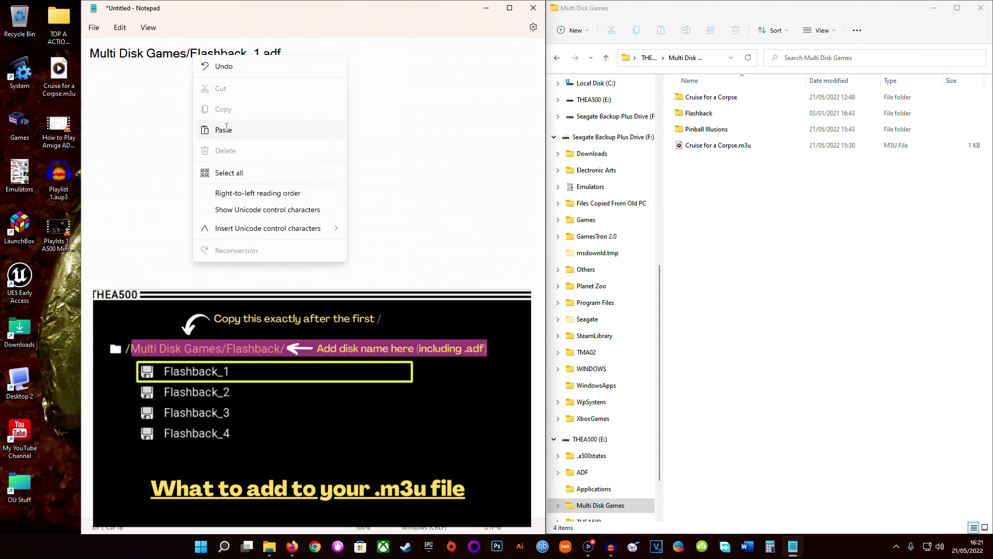
pyautogui.click(228, 132)
pyautogui.write('/Flashback')
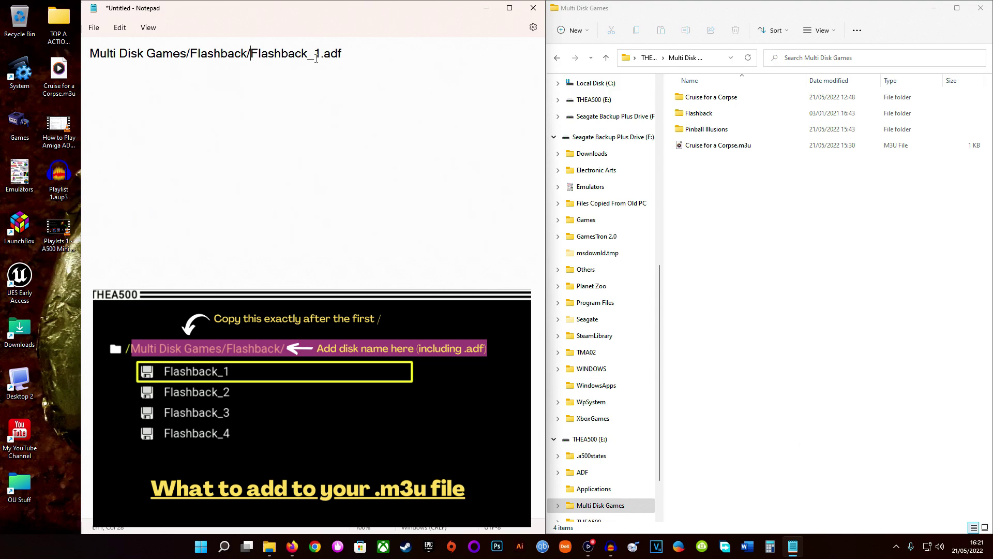
pyautogui.doubleClick(699, 112)
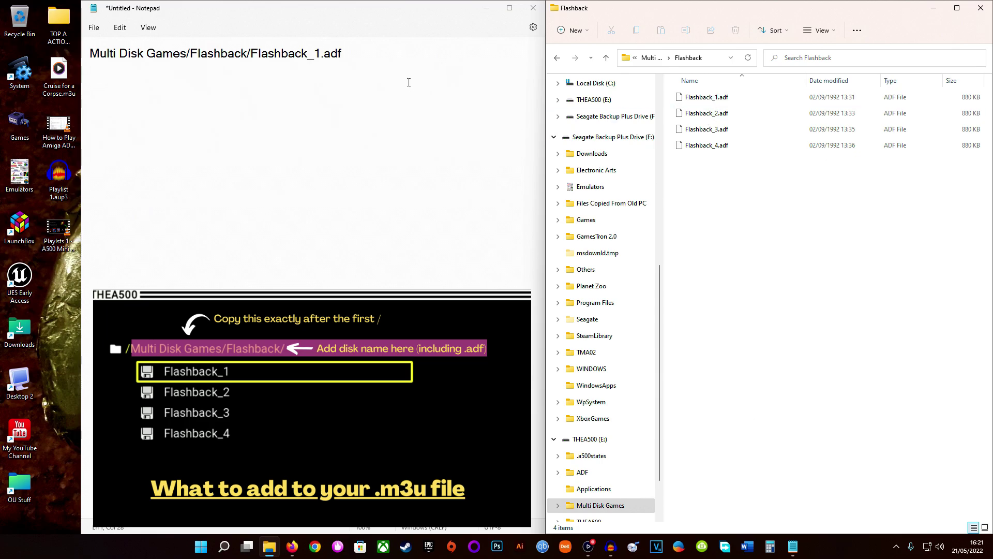
# Duplicate the Multi Disk Games/Flashback/Flashback_1.adf line onto lines 2, 3 and 4.
pyautogui.moveTo(342, 54); pyautogui.dragTo(91, 63)
pyautogui.rightClick(106, 61)
pyautogui.click(135, 110)
pyautogui.click(124, 78)
pyautogui.click(403, 68)
pyautogui.press('Return')
pyautogui.rightClick(216, 80)
pyautogui.click(242, 156)
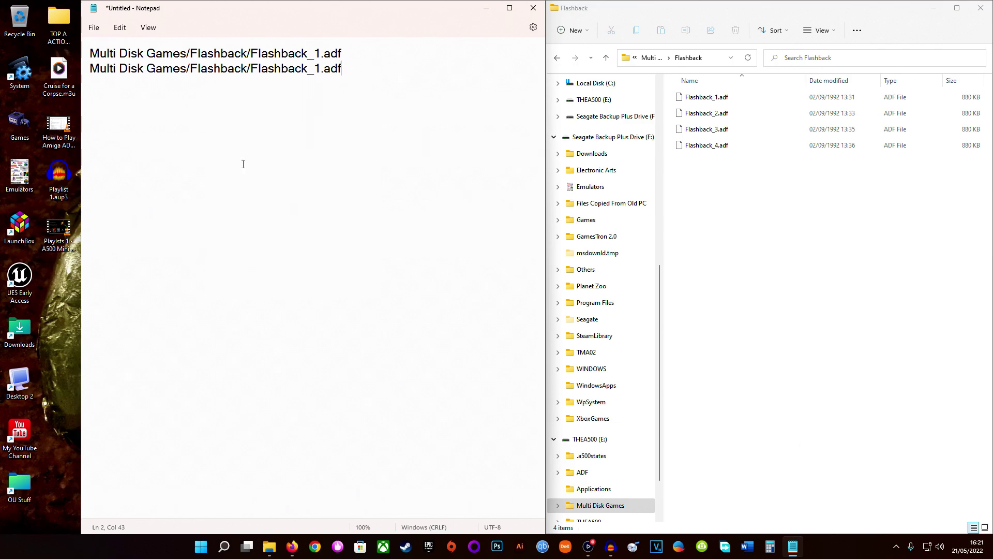
pyautogui.rightClick(184, 104)
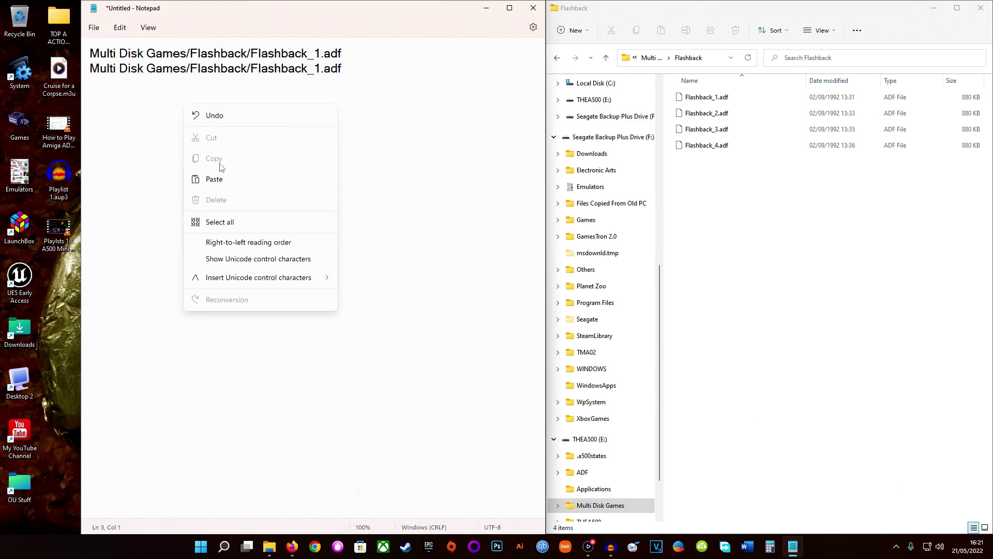
pyautogui.click(217, 178)
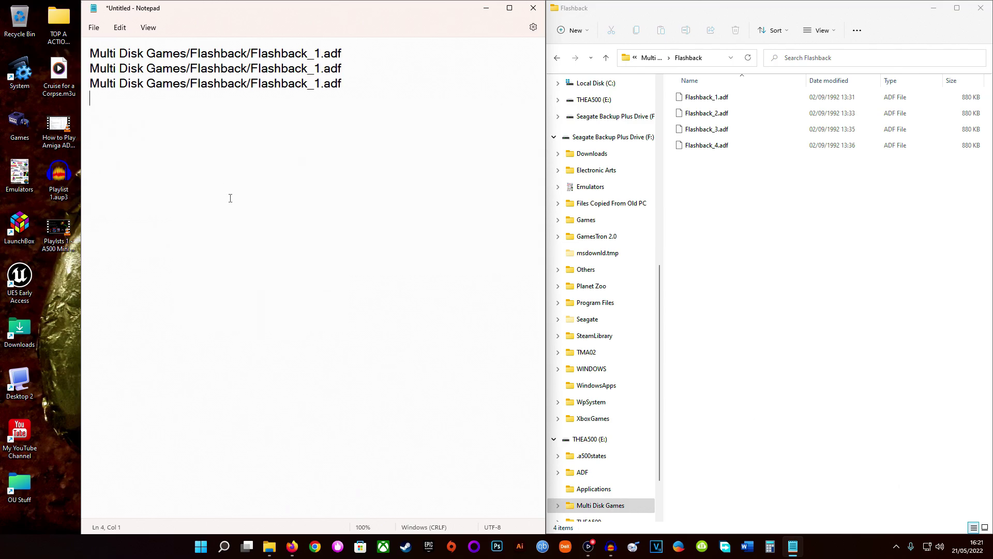
pyautogui.rightClick(171, 129)
pyautogui.click(199, 202)
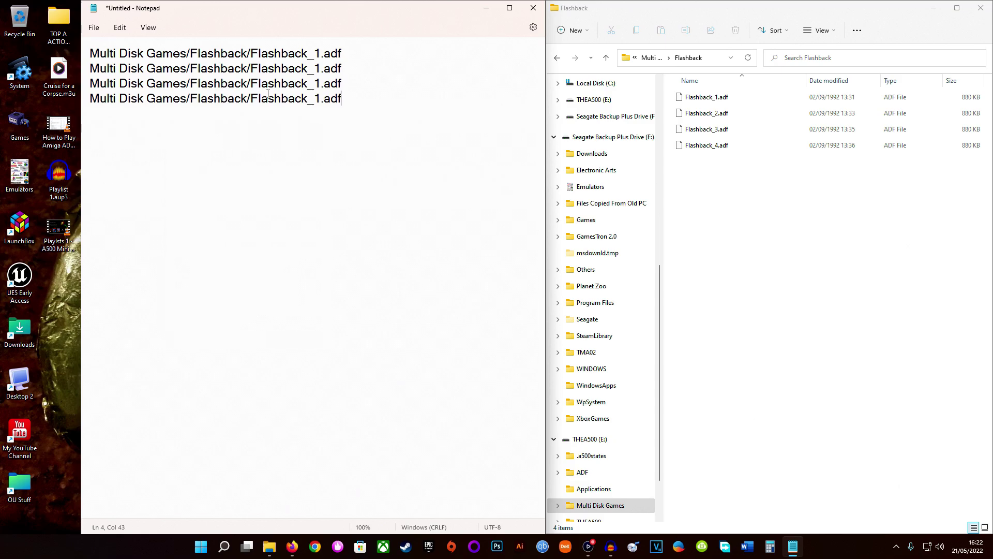
# Change the disk numbers on lines 2–4 to 2, 3 and 4.
pyautogui.moveTo(321, 71); pyautogui.dragTo(315, 68)
pyautogui.write('2')
pyautogui.moveTo(314, 84); pyautogui.dragTo(317, 88)
pyautogui.write('3')
pyautogui.moveTo(314, 99); pyautogui.dragTo(319, 99)
pyautogui.write('4')
# Save the list with Save as under the name Flashback on the Desktop.
pyautogui.click(93, 27)
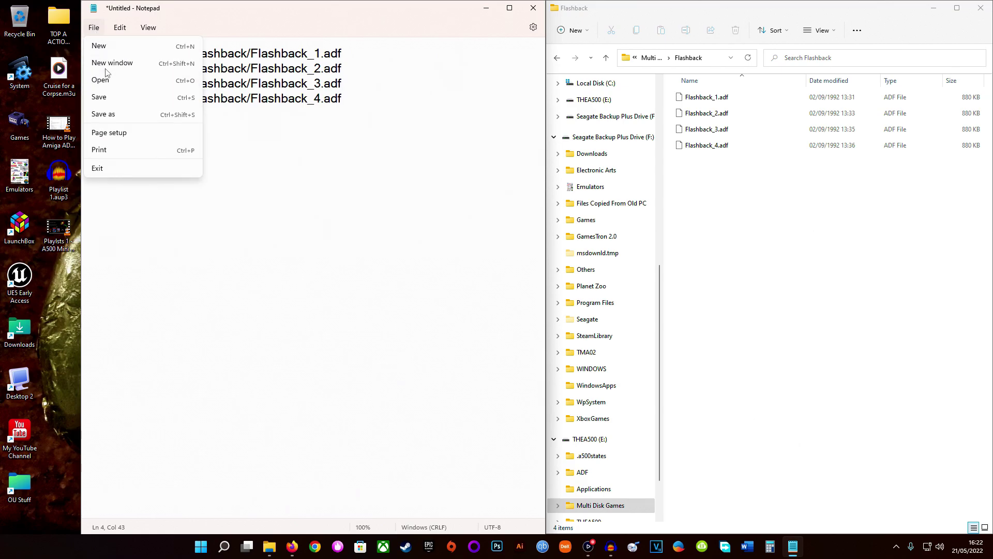
pyautogui.click(109, 114)
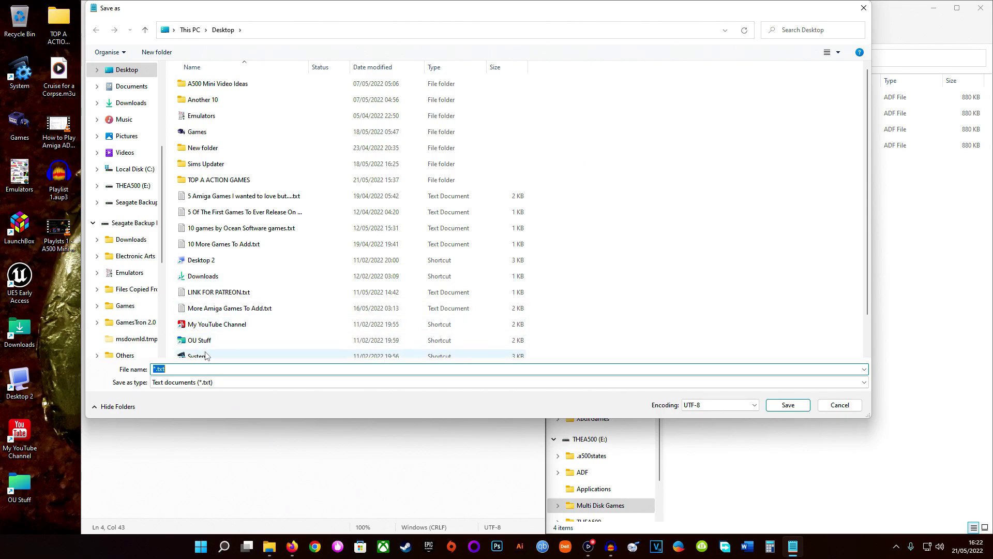
pyautogui.write('Flashback')
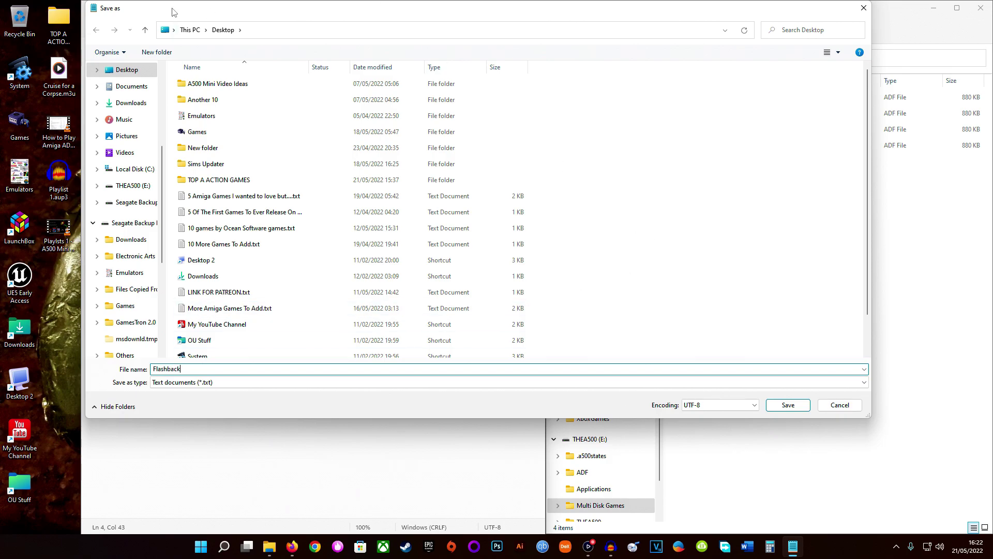
pyautogui.click(782, 408)
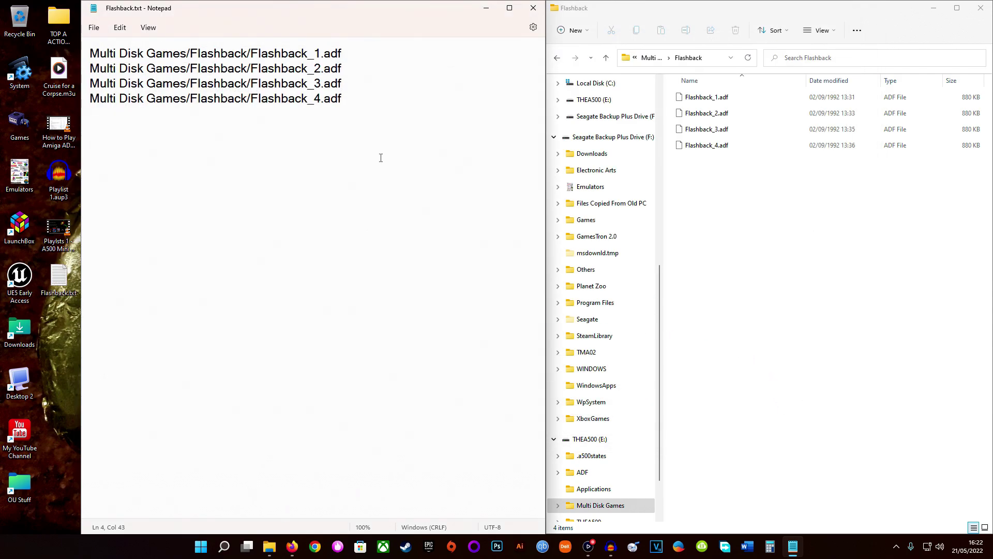
# Refresh the desktop and rename Flashback.txt to Flashback.m3u, confirming the extension change.
pyautogui.rightClick(61, 323)
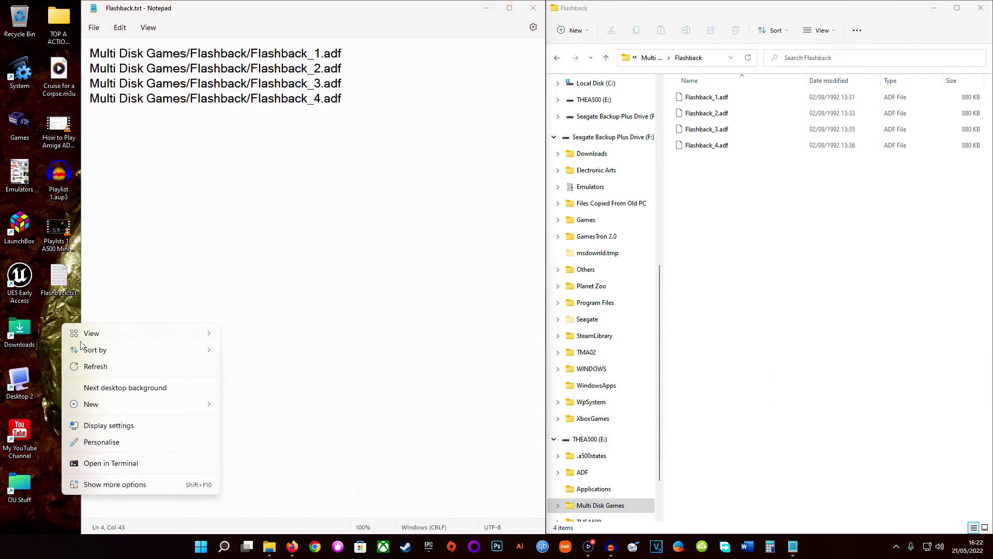
pyautogui.click(98, 366)
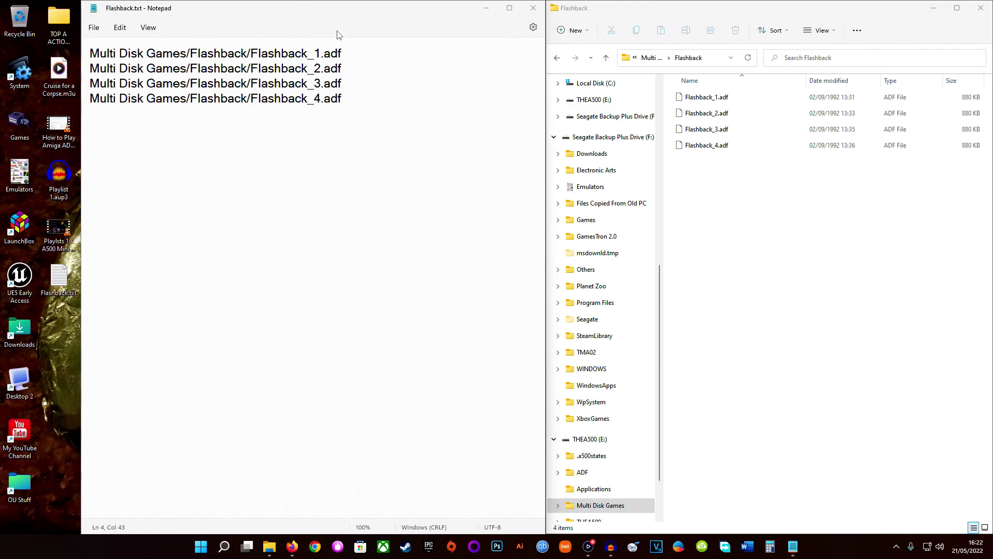
pyautogui.click(71, 294)
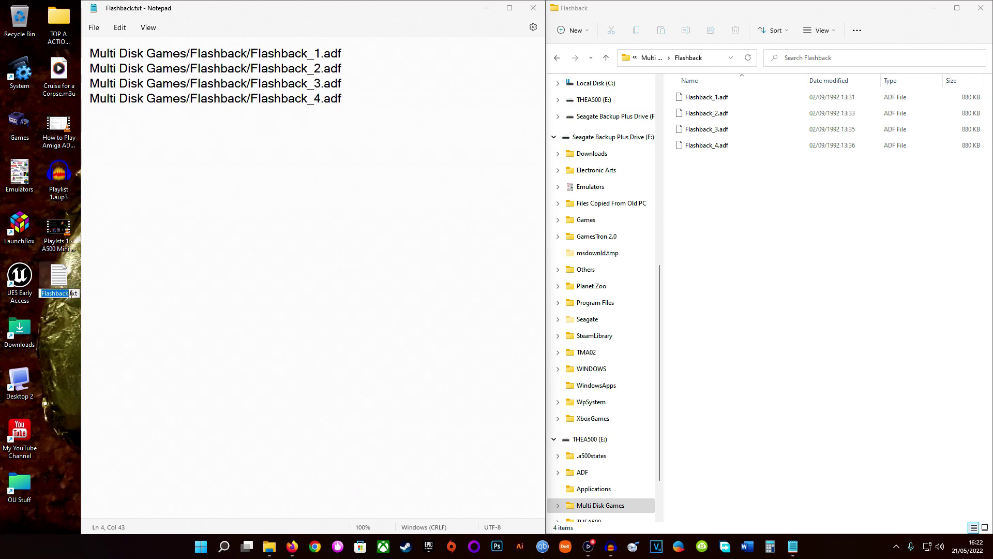
pyautogui.moveTo(81, 278); pyautogui.dragTo(122, 277)
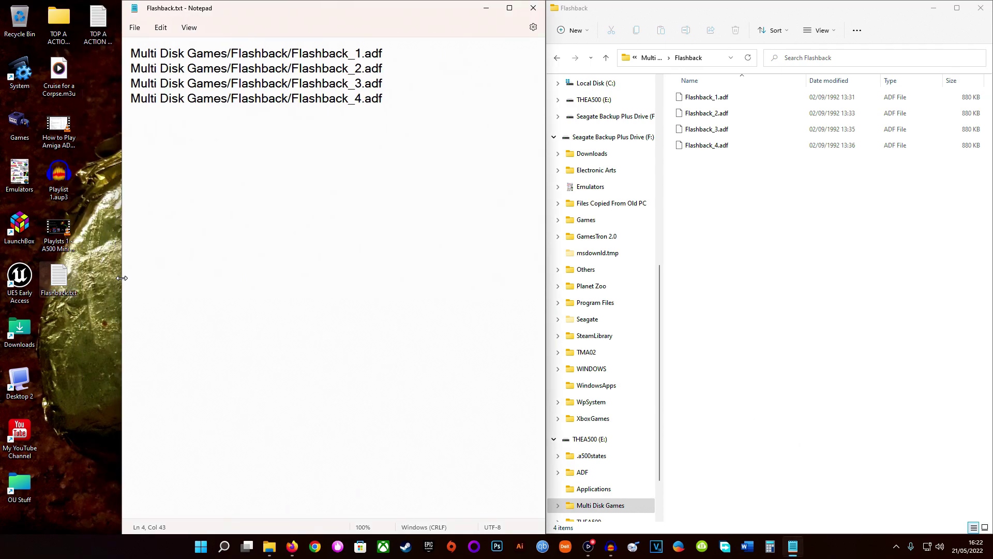
pyautogui.click(71, 295)
pyautogui.moveTo(71, 293); pyautogui.dragTo(79, 294)
pyautogui.write('m3u')
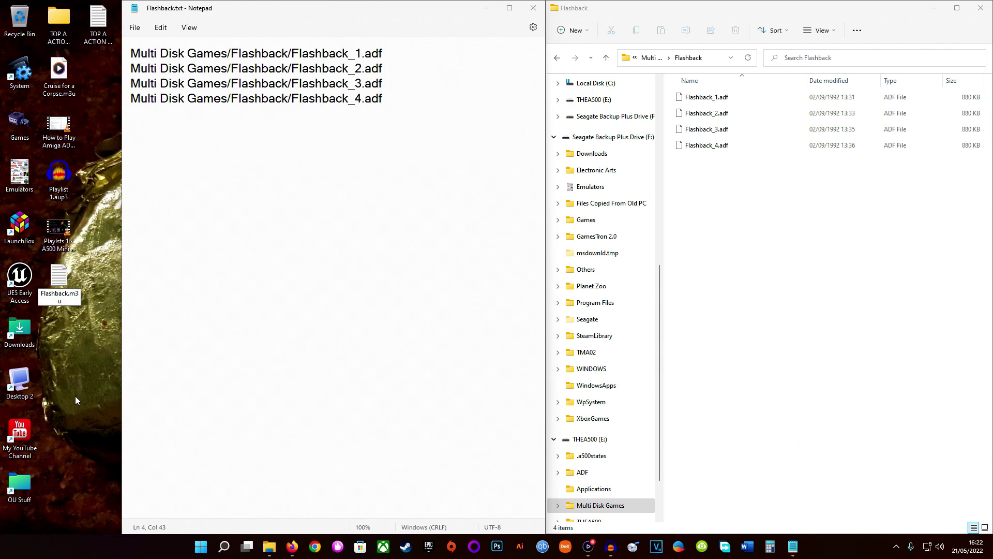
pyautogui.press('Return')
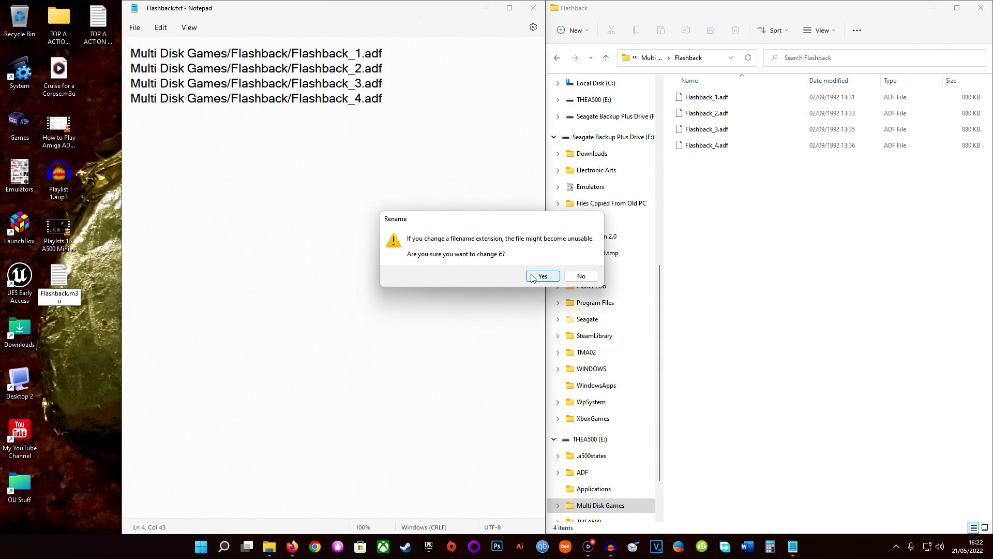
pyautogui.click(532, 278)
pyautogui.moveTo(82, 356); pyautogui.dragTo(436, 170)
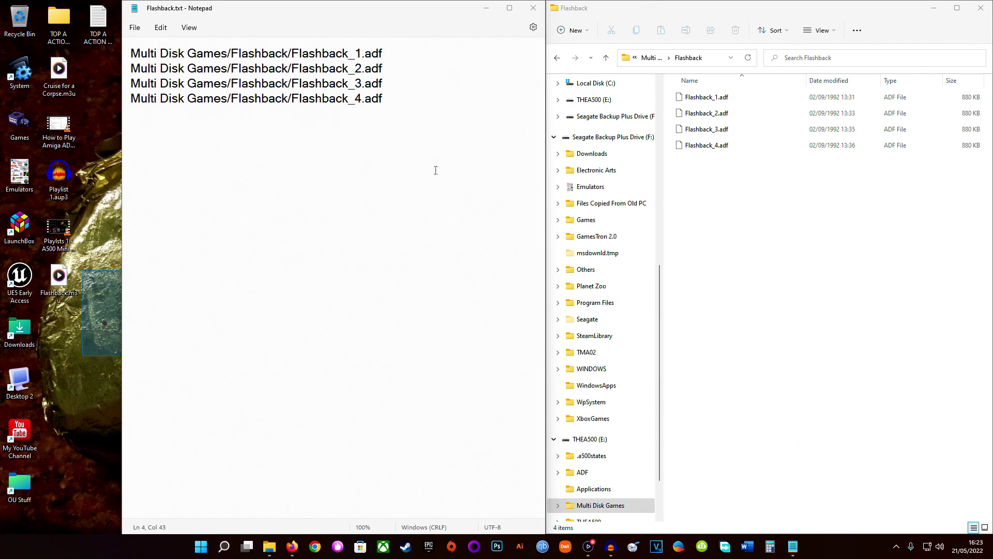
# Copy Flashback.m3u onto the top level of the THEA500 (E:) drive.
pyautogui.click(557, 58)
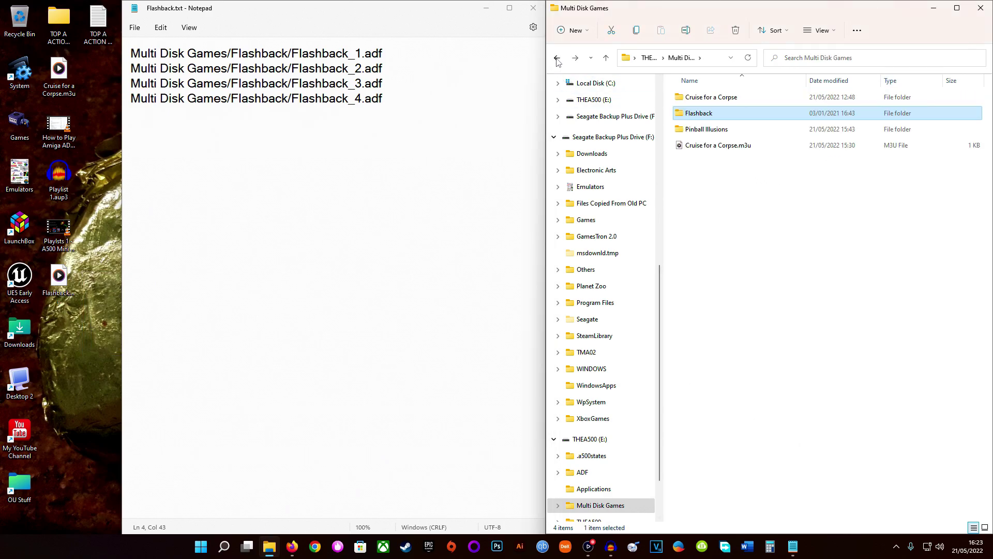
pyautogui.click(557, 58)
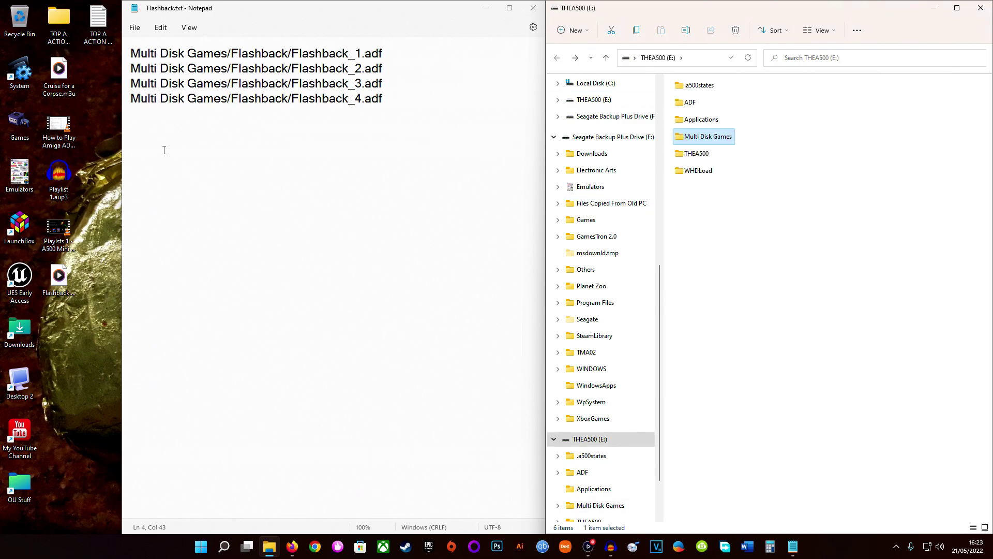
pyautogui.moveTo(58, 279); pyautogui.dragTo(687, 210)
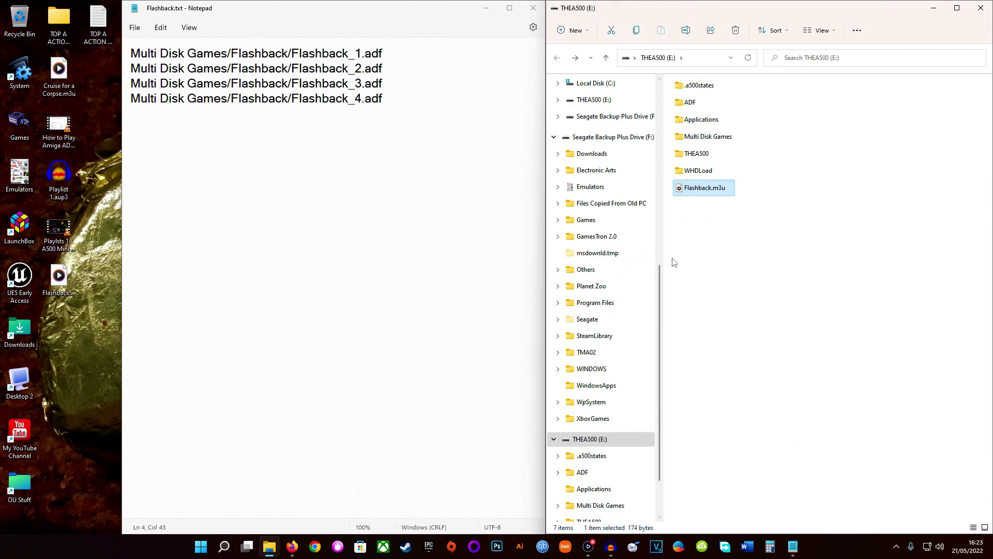
# Browse back to the THEA500 (E:) drive root and reopen its Multi Disk Games folder.
pyautogui.click(131, 53)
pyautogui.doubleClick(694, 142)
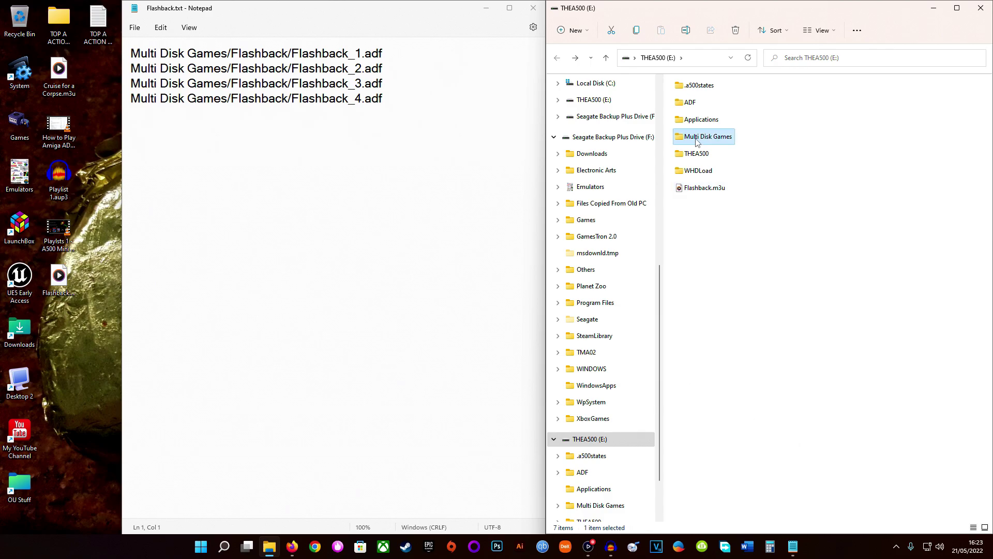
pyautogui.doubleClick(696, 113)
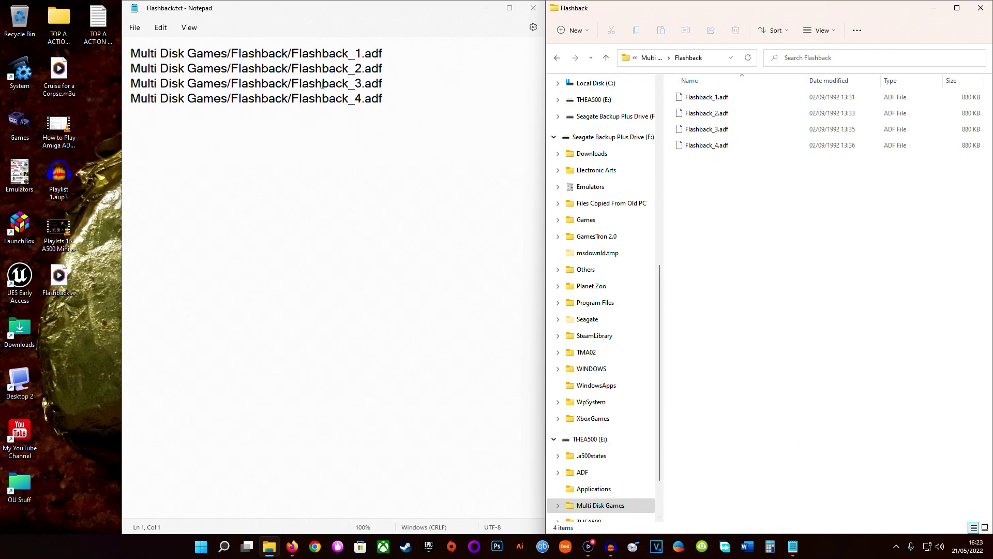
pyautogui.click(558, 60)
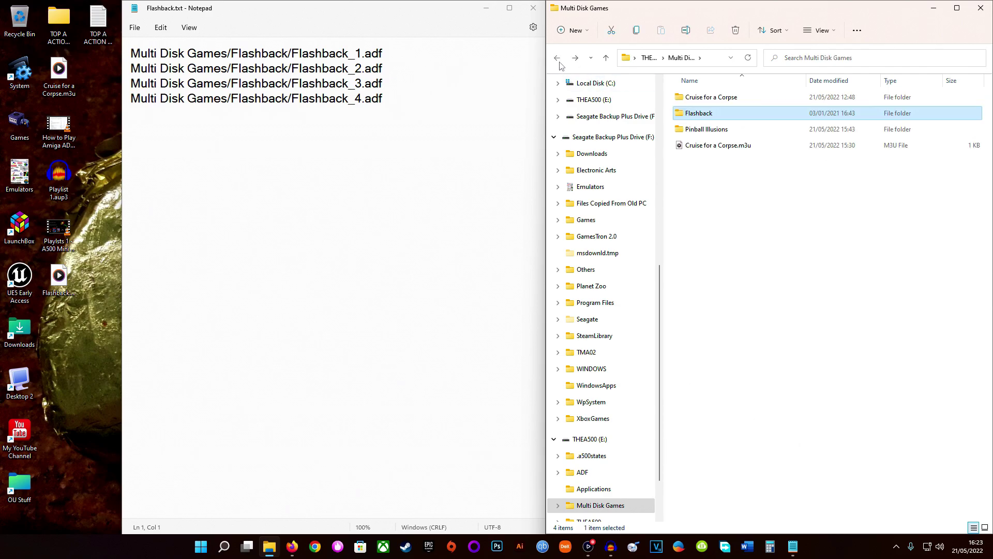
pyautogui.click(558, 61)
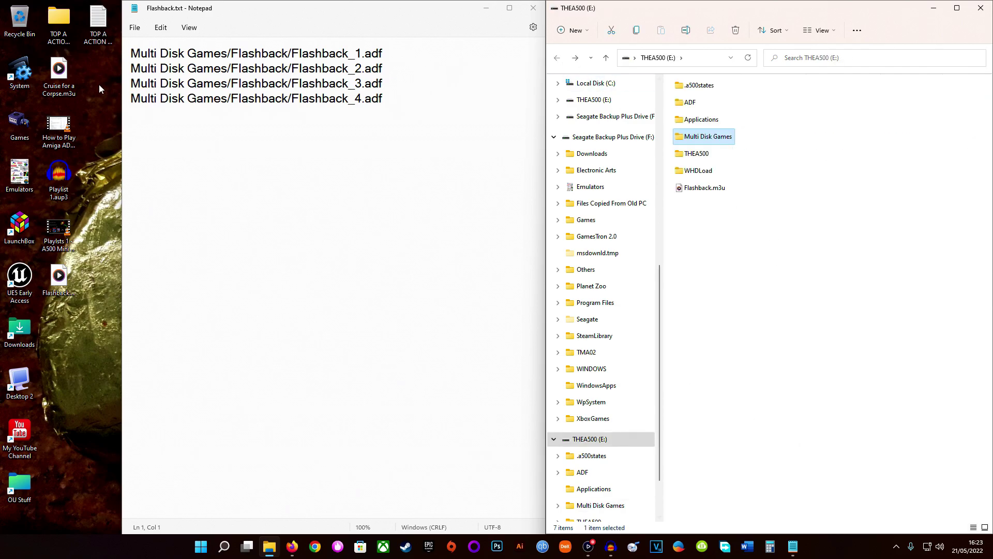
pyautogui.click(232, 54)
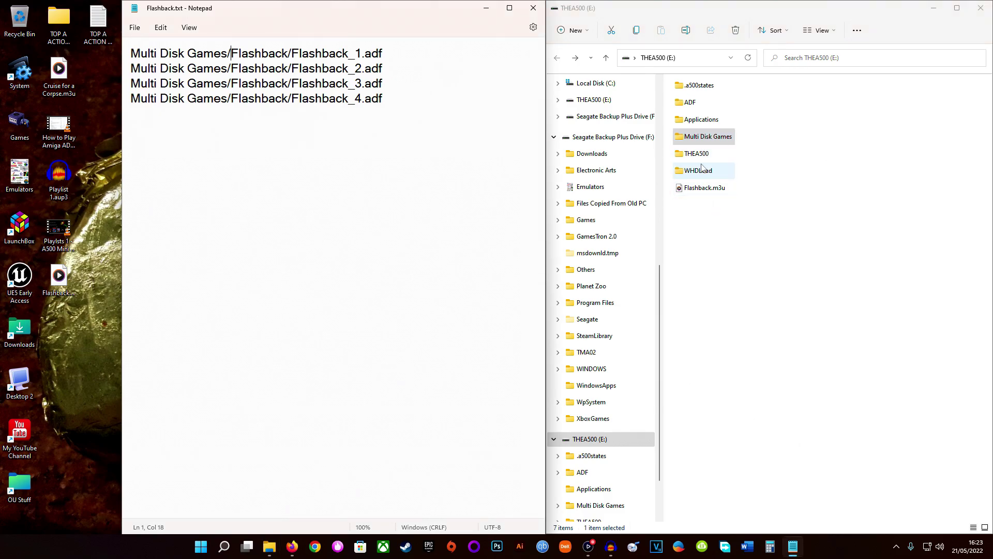
pyautogui.doubleClick(692, 139)
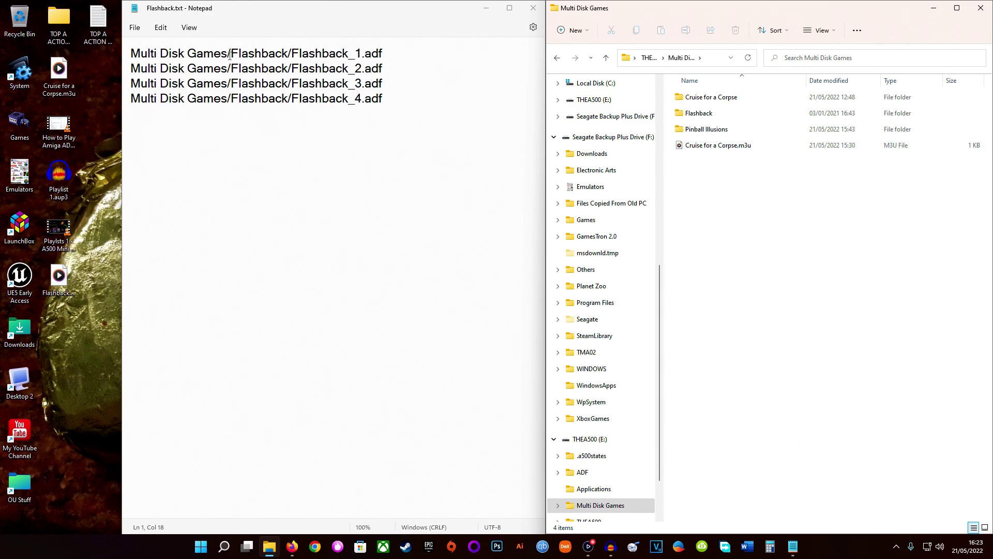
# Delete the 'Multi Disk Games/' prefix from each of the four Flashback lines.
pyautogui.moveTo(231, 55); pyautogui.dragTo(96, 56)
pyautogui.press('Delete')
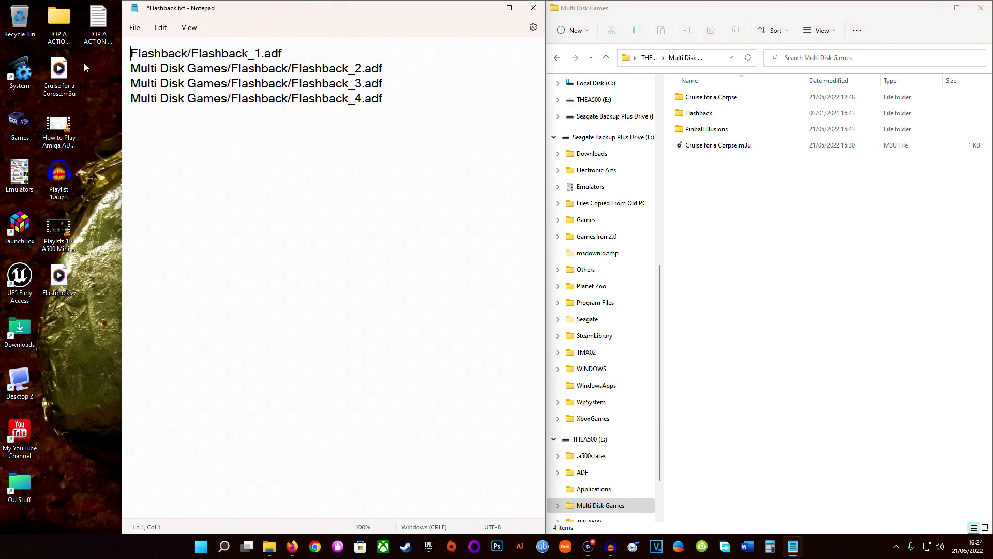
pyautogui.moveTo(231, 67); pyautogui.dragTo(76, 65)
pyautogui.press('Delete')
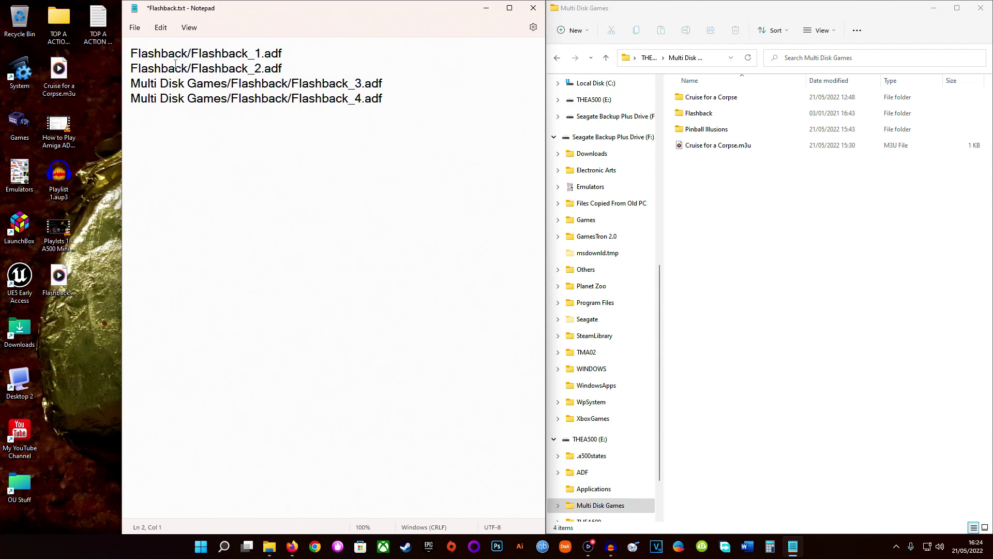
pyautogui.moveTo(232, 83); pyautogui.dragTo(133, 83)
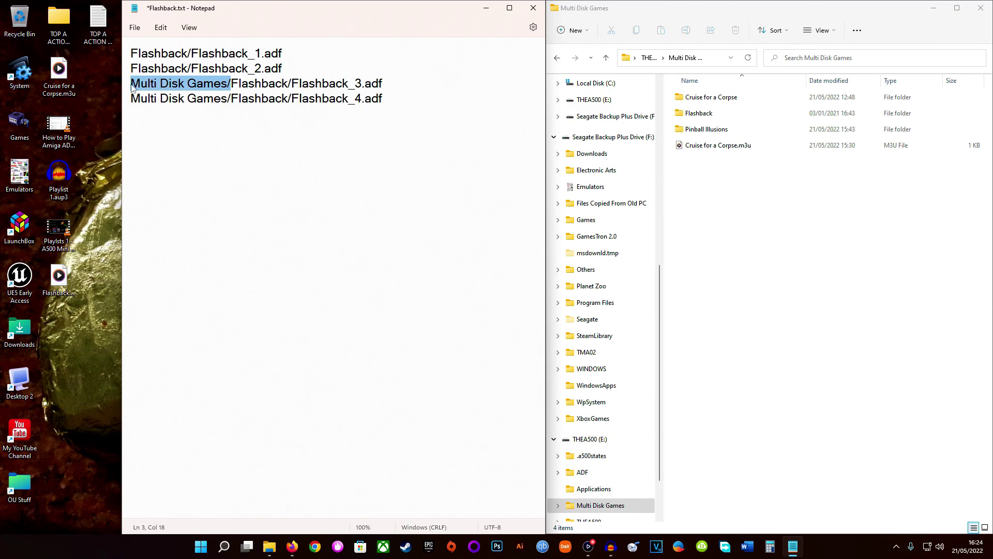
pyautogui.press('Delete')
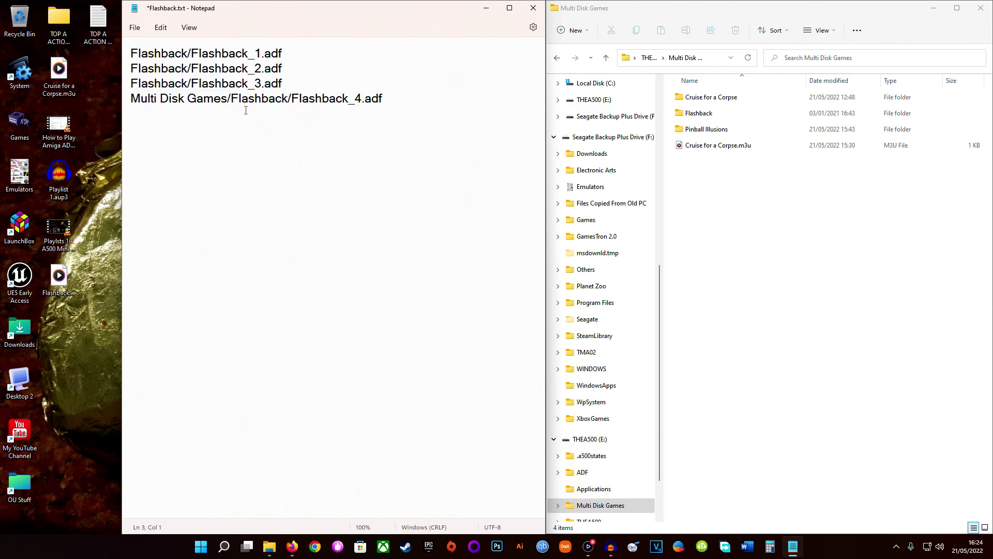
pyautogui.moveTo(231, 99); pyautogui.dragTo(118, 114)
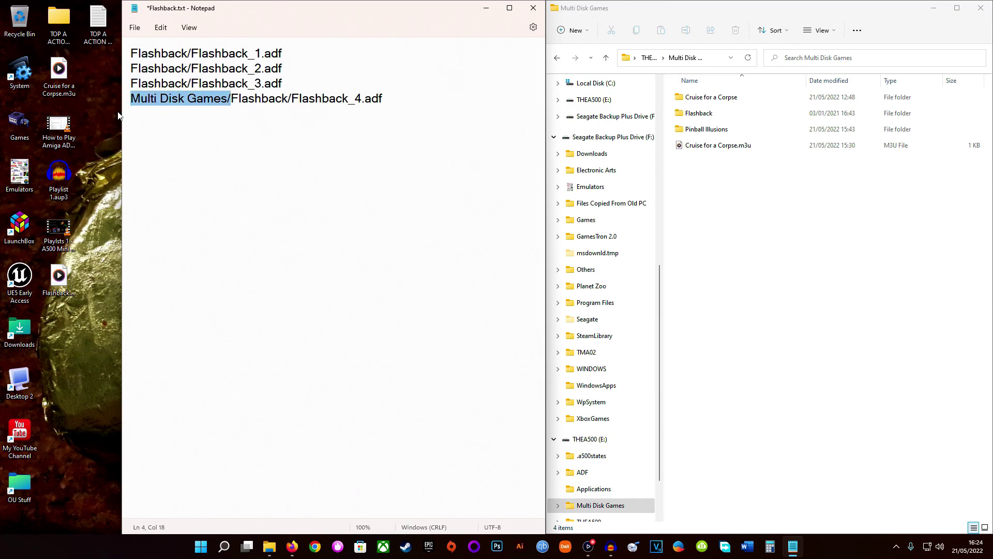
pyautogui.press('Delete')
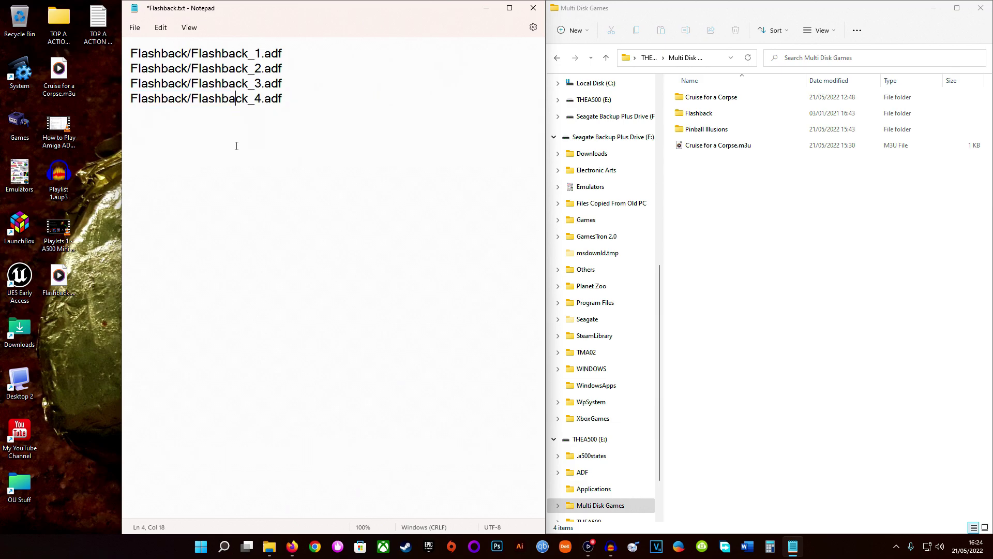
pyautogui.click(134, 27)
# Use Save As to store the edited list on the Desktop as Flashback.txt.
pyautogui.click(158, 112)
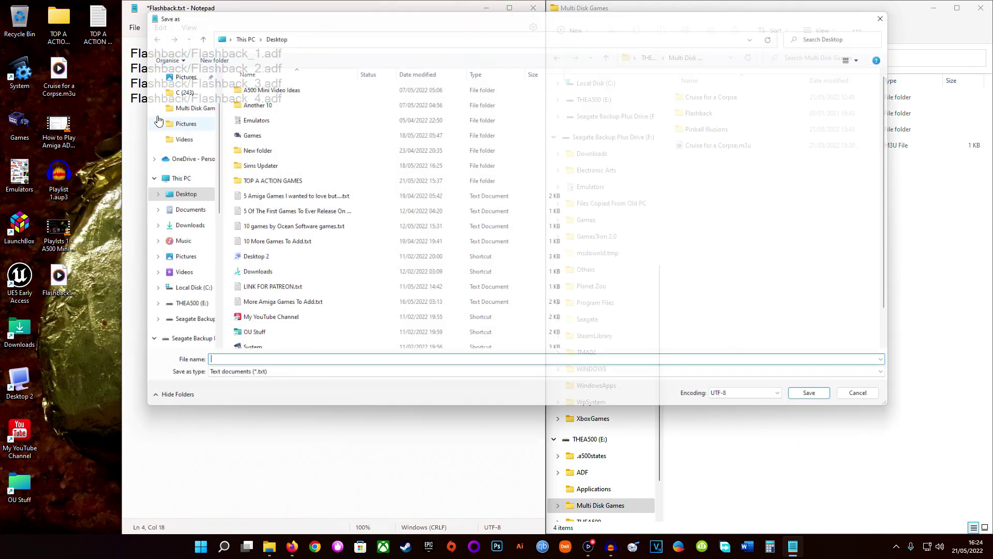
pyautogui.scroll(-1, 469, 357)
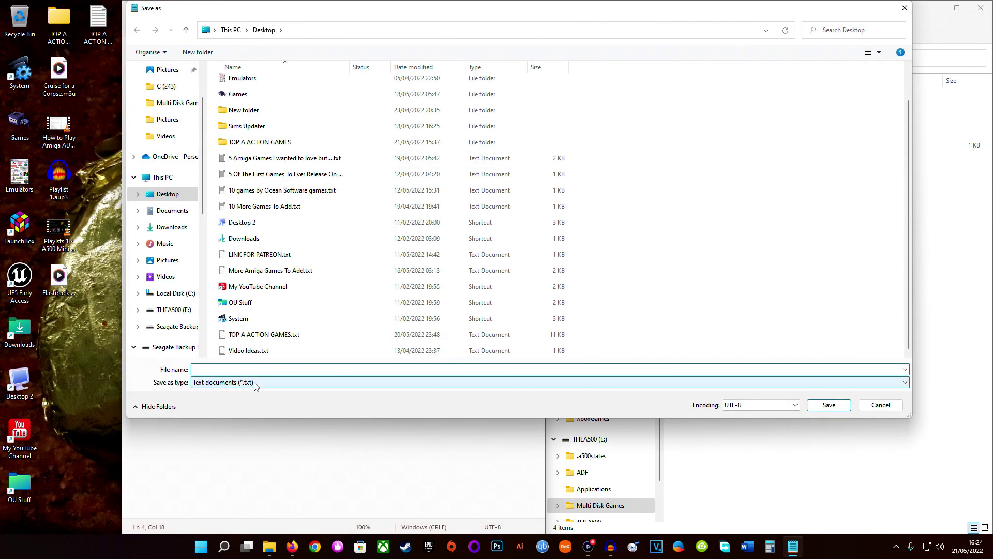
pyautogui.write('Flashback')
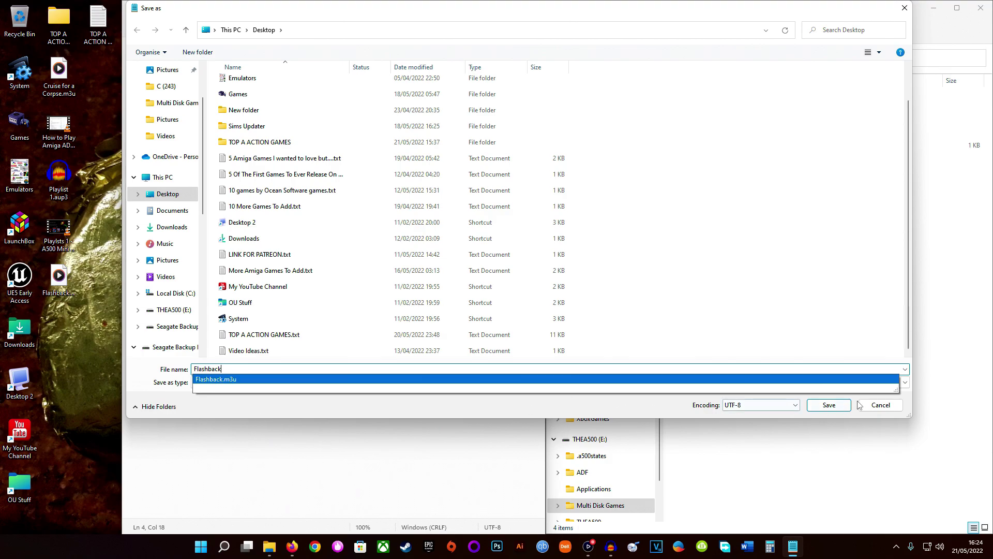
pyautogui.click(832, 407)
pyautogui.click(831, 406)
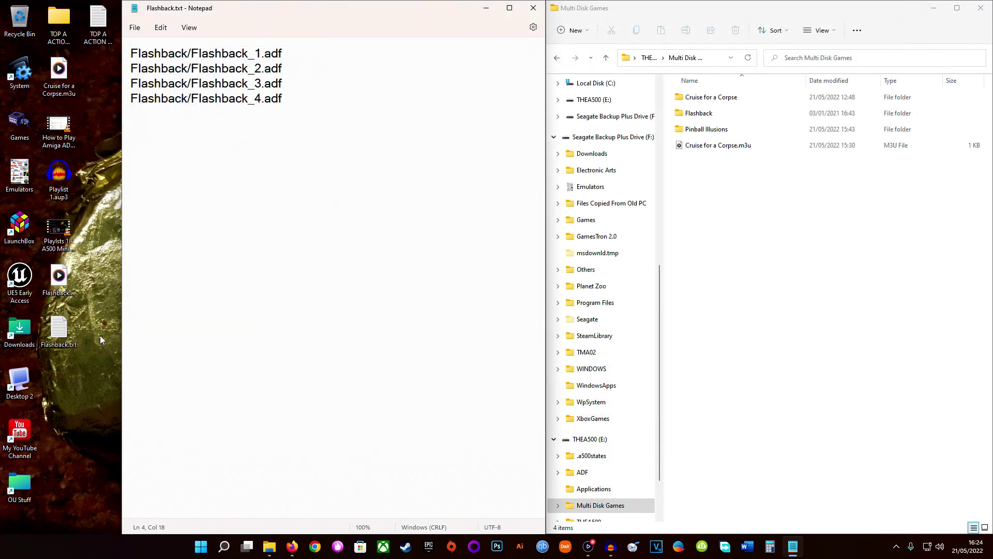
# Rename the desktop Flashback.txt to Flashback.m3u, accepting the extension change.
pyautogui.moveTo(65, 282); pyautogui.dragTo(61, 23)
pyautogui.click(67, 302)
pyautogui.click(70, 295)
pyautogui.moveTo(71, 294); pyautogui.dragTo(79, 294)
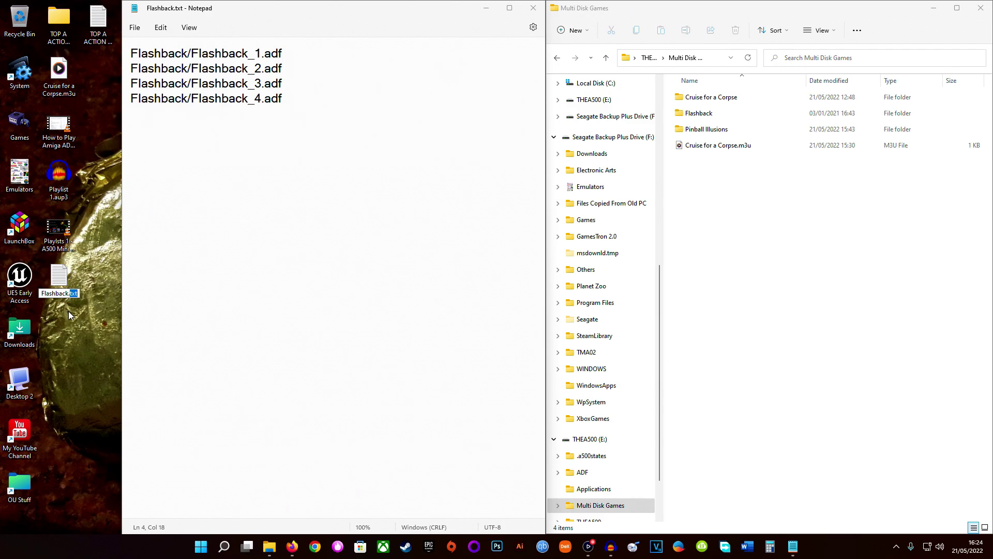
pyautogui.write('m3u')
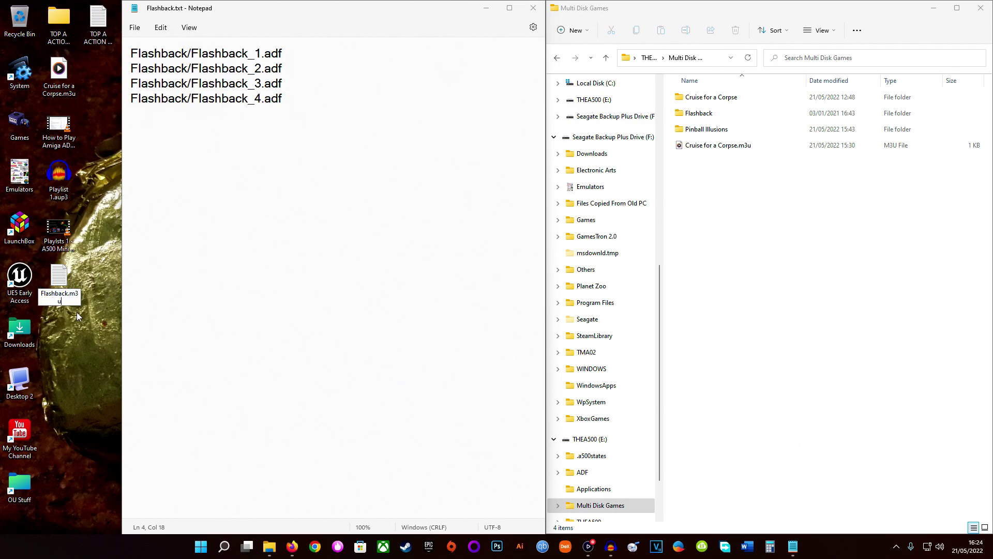
pyautogui.press('Return')
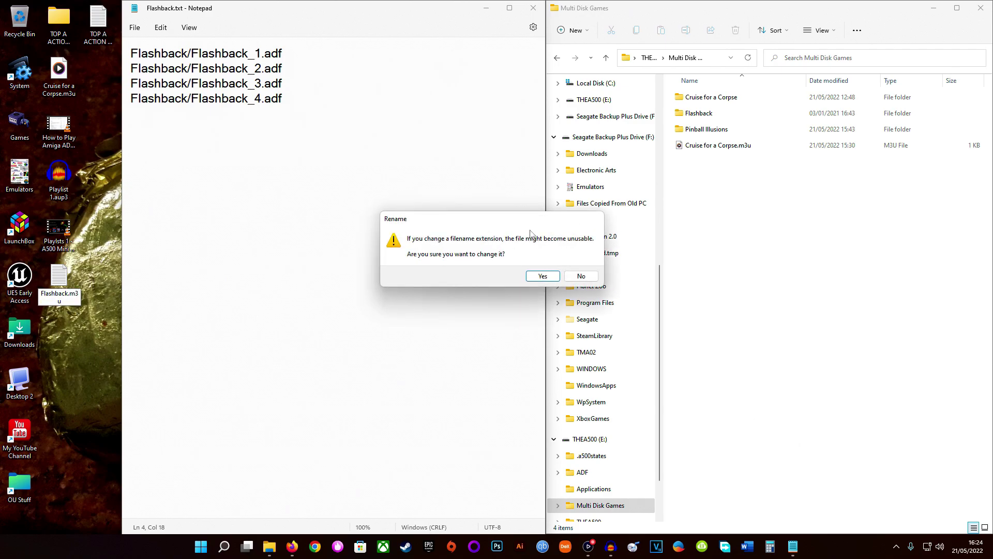
pyautogui.press('Return')
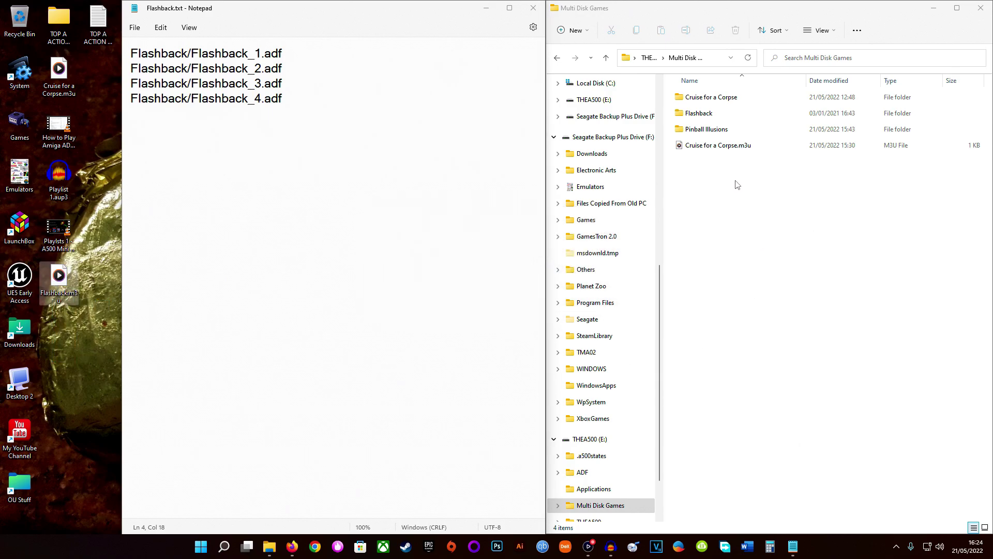
# Copy Flashback.m3u into Multi Disk Games and go back to the THEA500 (E:) drive.
pyautogui.moveTo(58, 284); pyautogui.dragTo(716, 193)
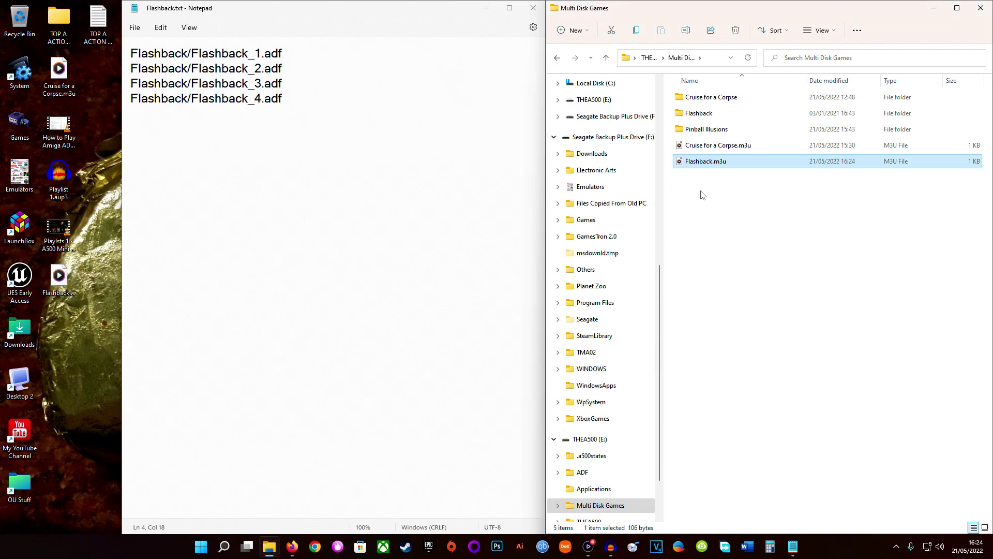
pyautogui.click(304, 73)
pyautogui.click(557, 58)
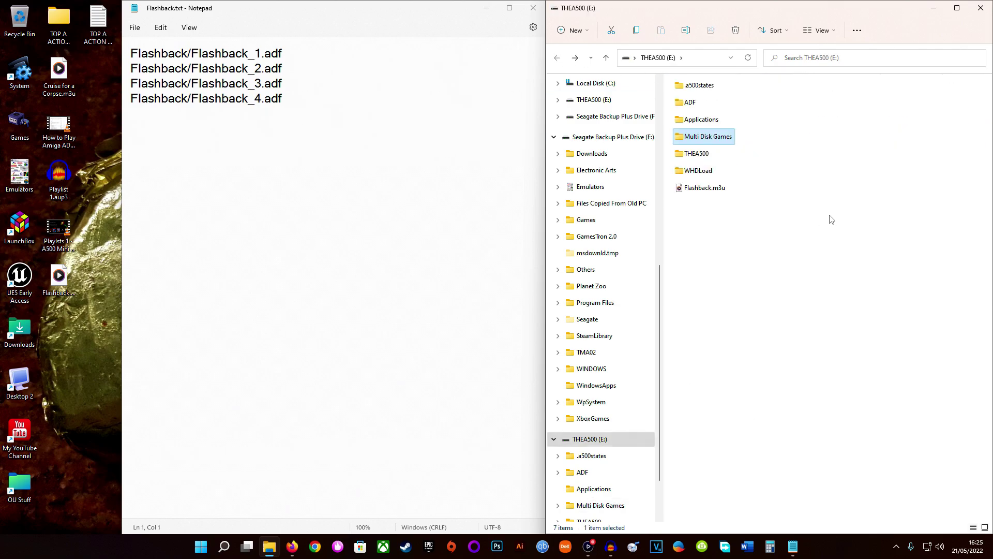
# Open Multi Disk Games to check Flashback.m3u sits beside Cruise for a Corpse.m3u.
pyautogui.doubleClick(707, 139)
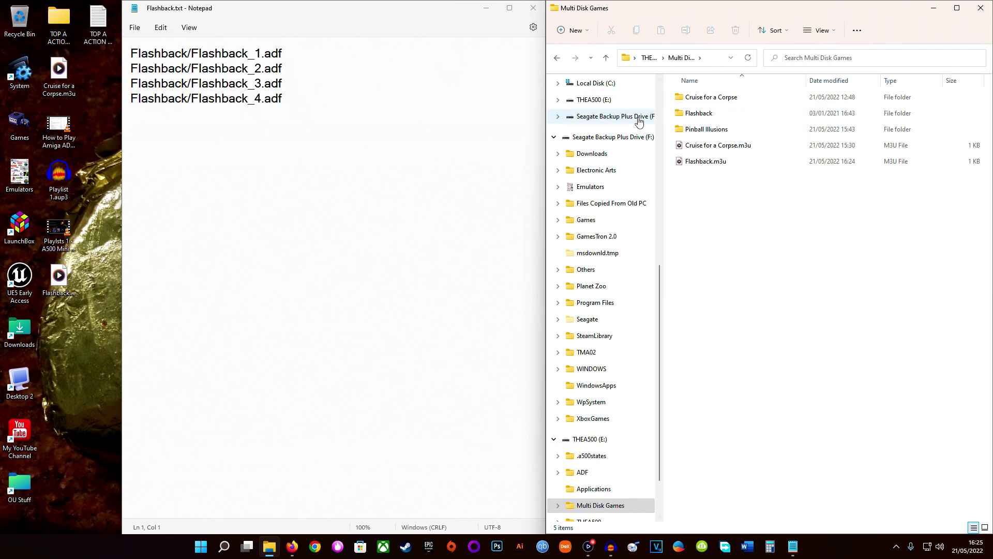
pyautogui.click(558, 60)
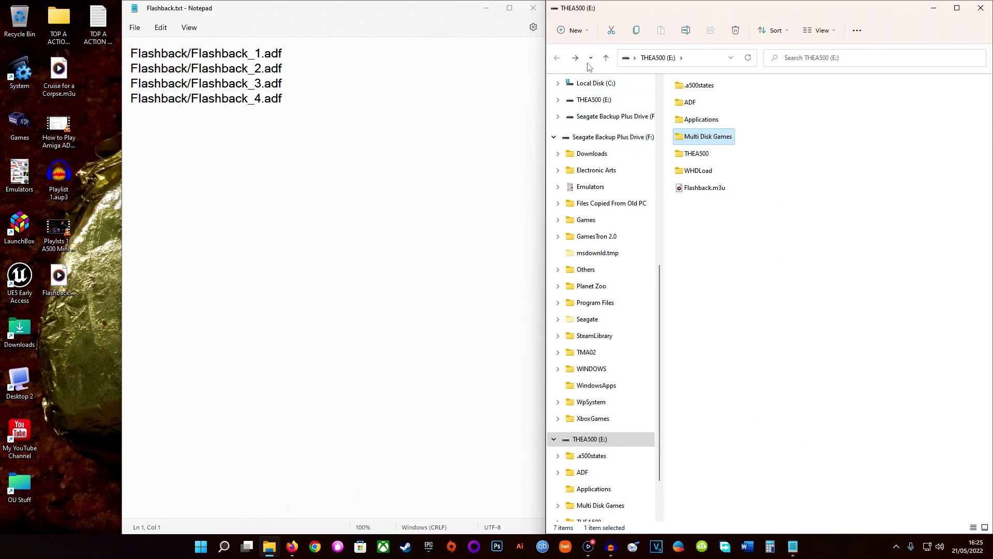
pyautogui.doubleClick(714, 139)
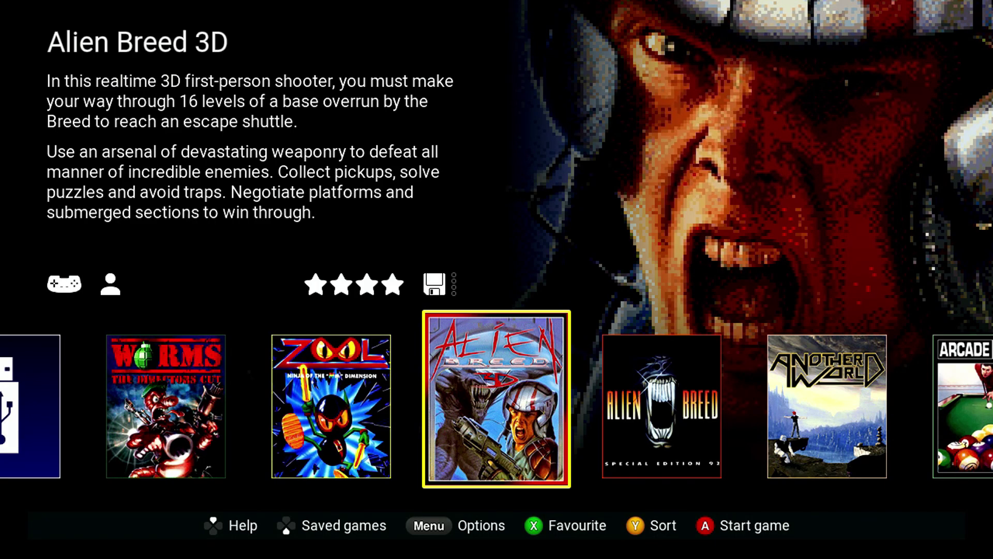
# Go to USB Media Access and load Flashback from Media select.
pyautogui.press('Left')
pyautogui.press('Left')
pyautogui.press('Left')
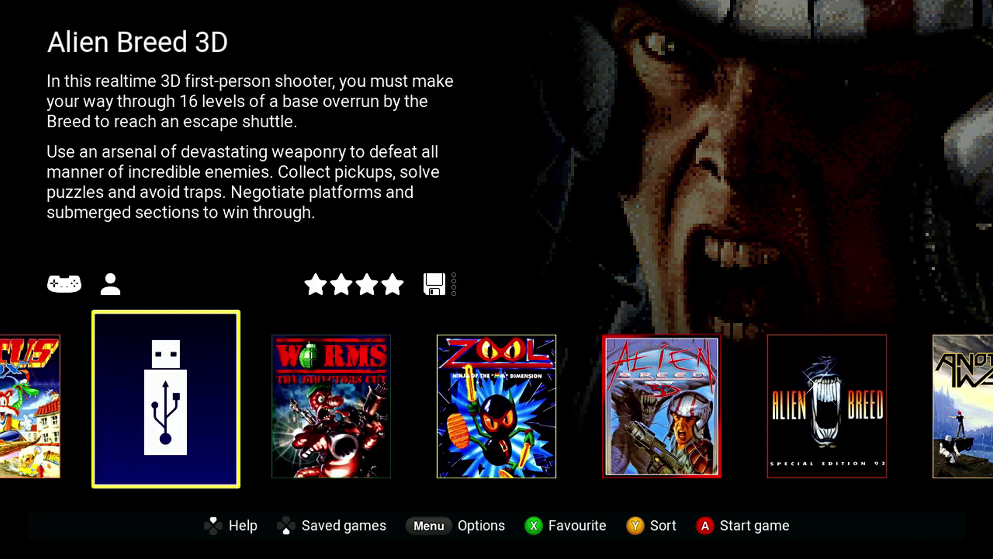
pyautogui.press('Return')
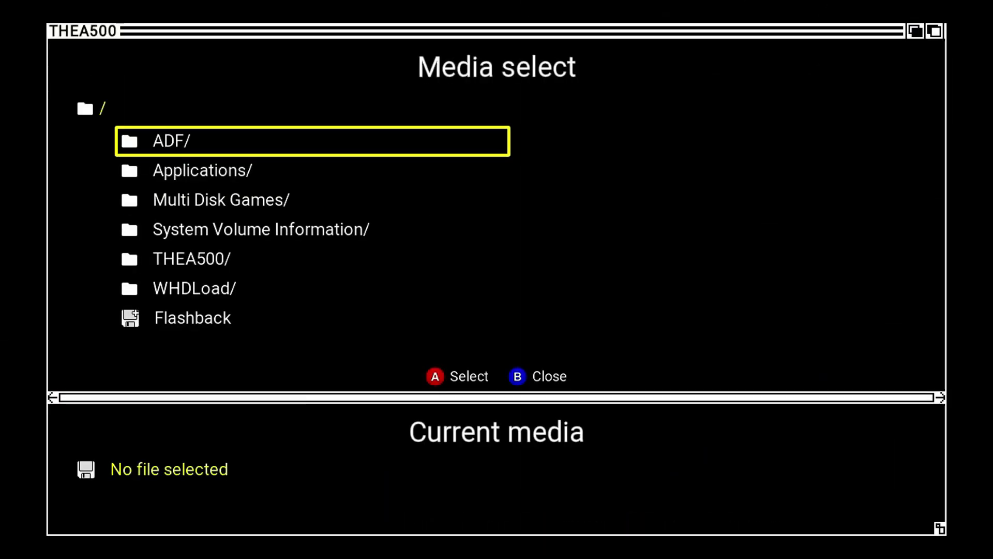
pyautogui.press('Down')
pyautogui.press('Down')
pyautogui.press('Down')
pyautogui.press('Down')
pyautogui.press('Down')
pyautogui.press('Down')
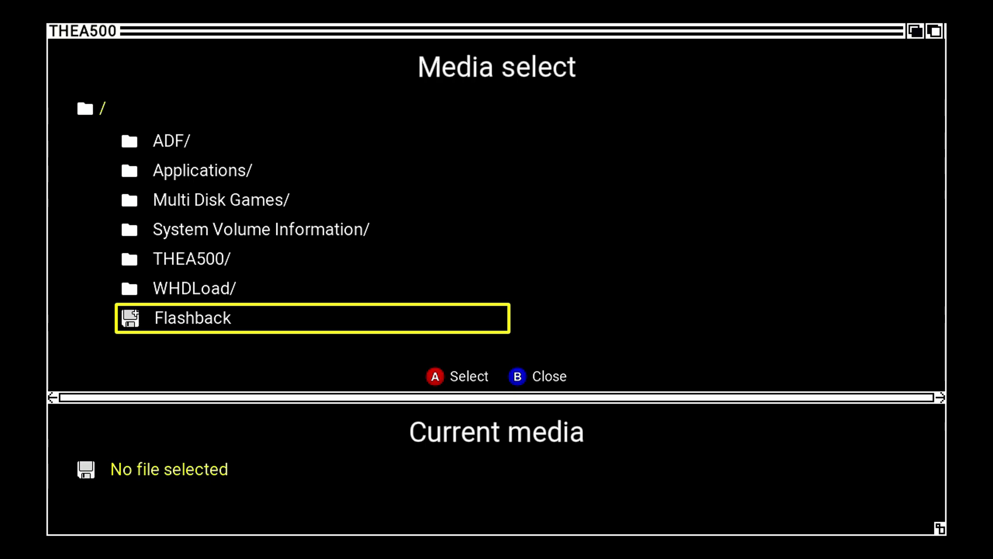
pyautogui.press('Up')
pyautogui.press('Up')
pyautogui.press('Up')
pyautogui.press('Up')
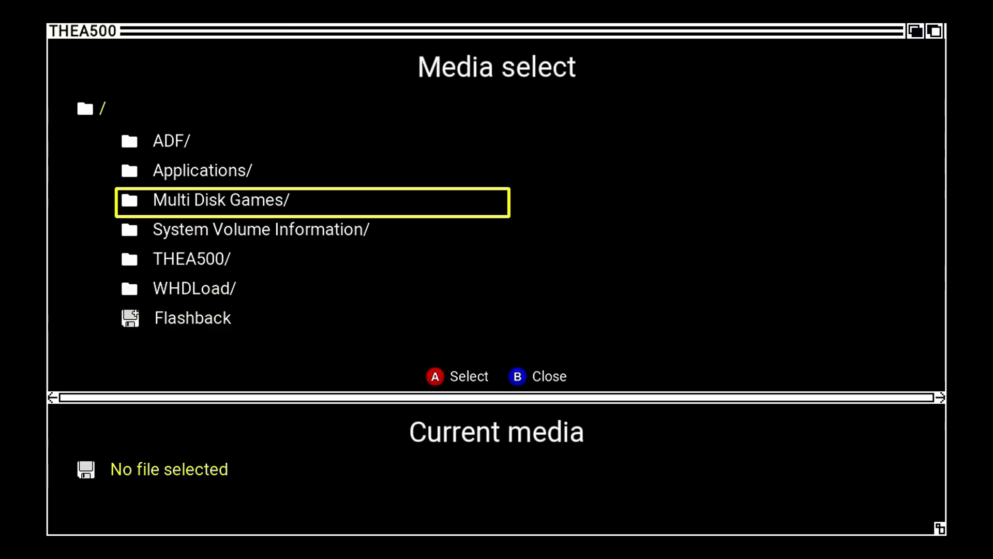
pyautogui.press('Down')
pyautogui.press('Down')
pyautogui.press('Down')
pyautogui.press('Down')
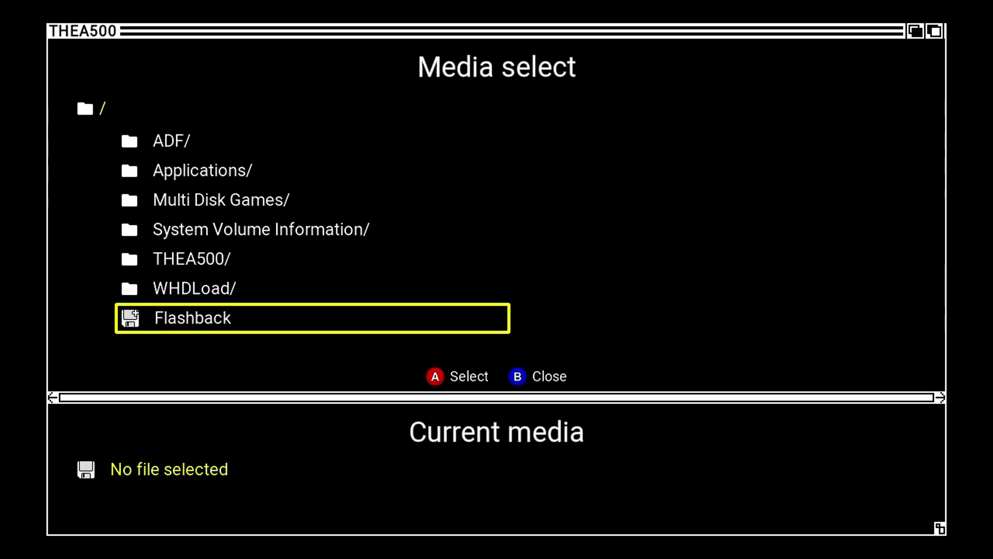
pyautogui.press('Return')
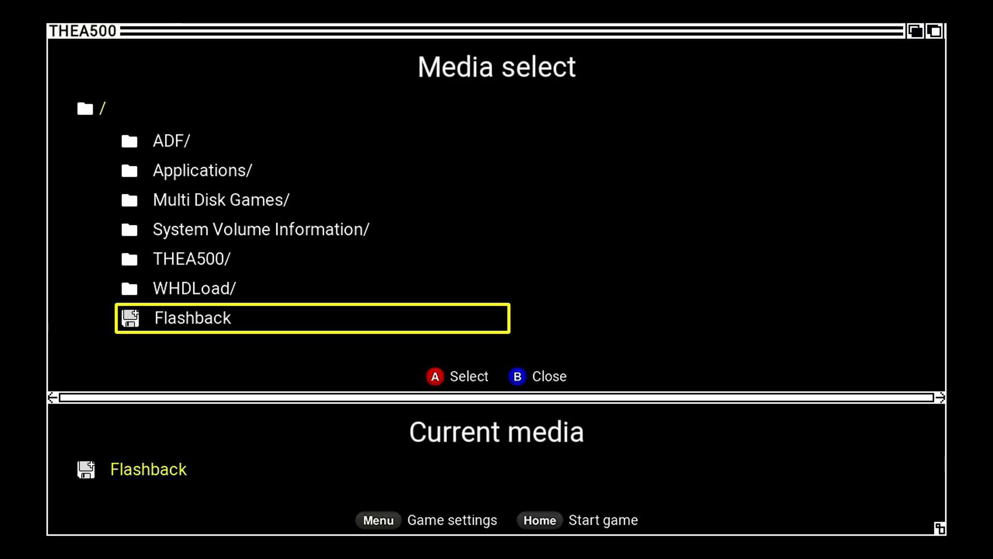
# Start Flashback with Home and skip the Interpol intro screen.
pyautogui.press('Home')
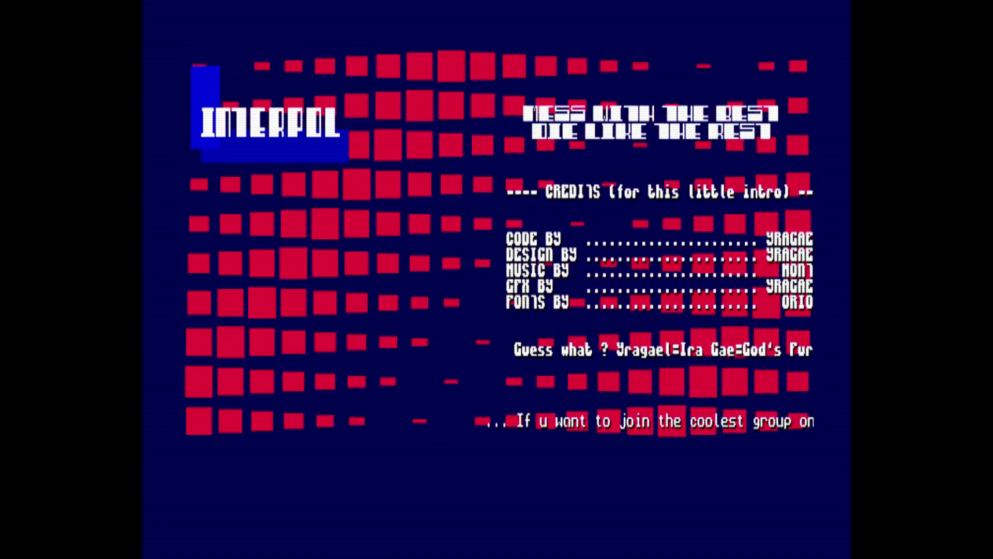
pyautogui.click(454, 40)
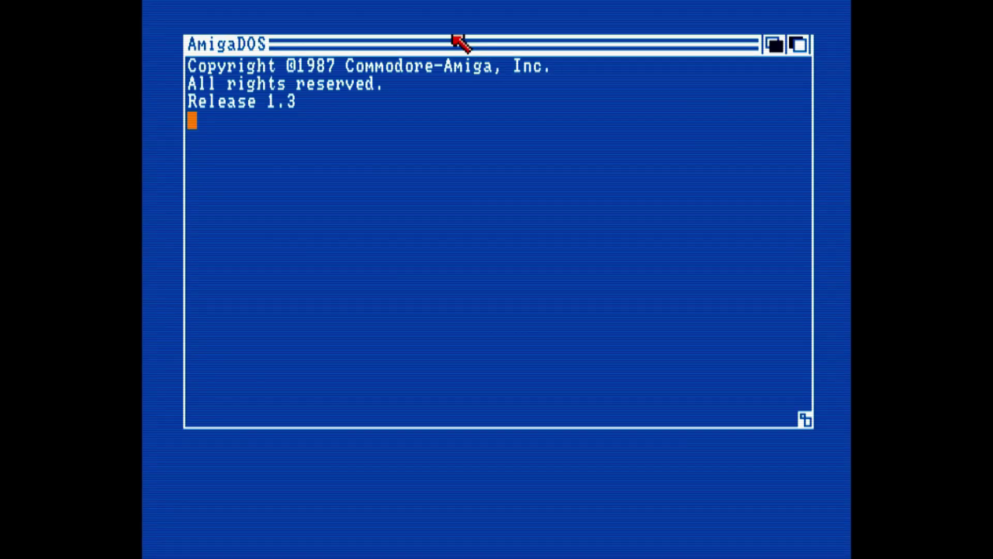